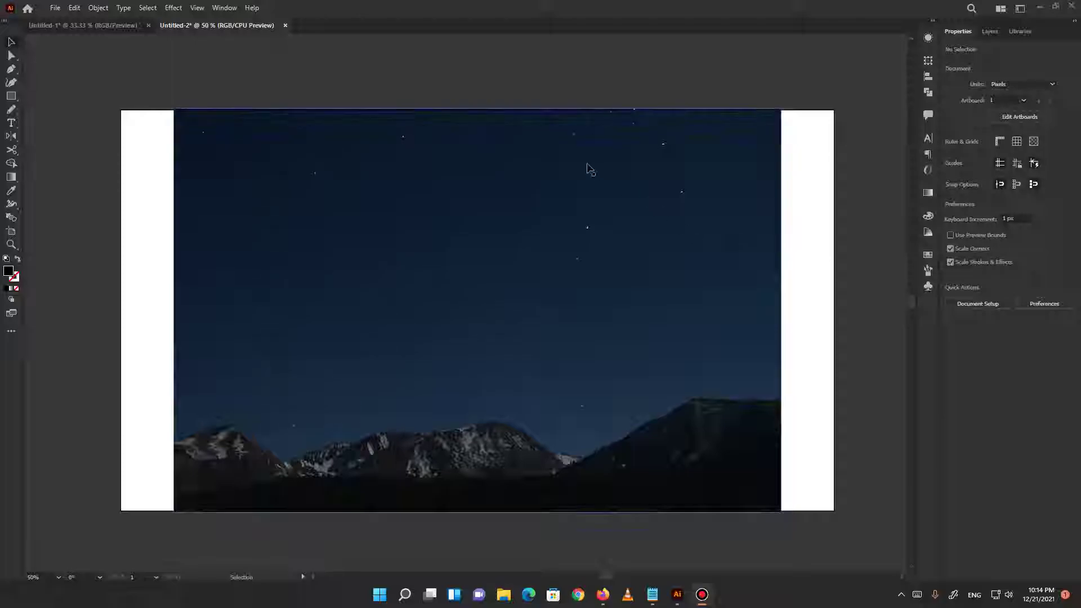
Set the artboard width to 1080 px to make a square.
{"action": "left_click", "coordinate": [370, 241]}
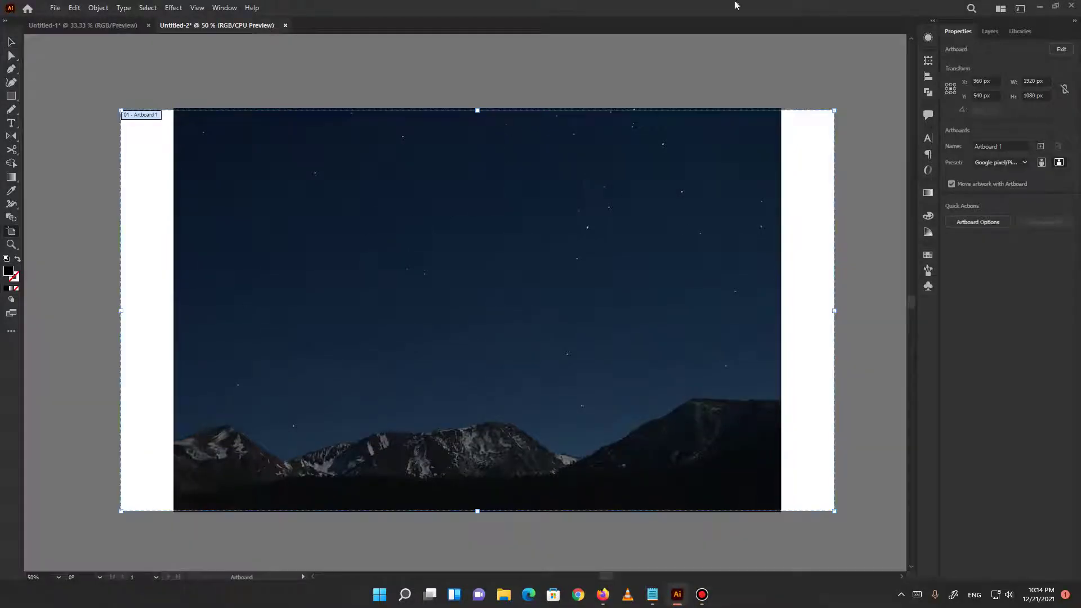
{"action": "left_click", "coordinate": [1036, 82]}
{"action": "type", "text": "80"}
{"action": "key", "text": "Return"}
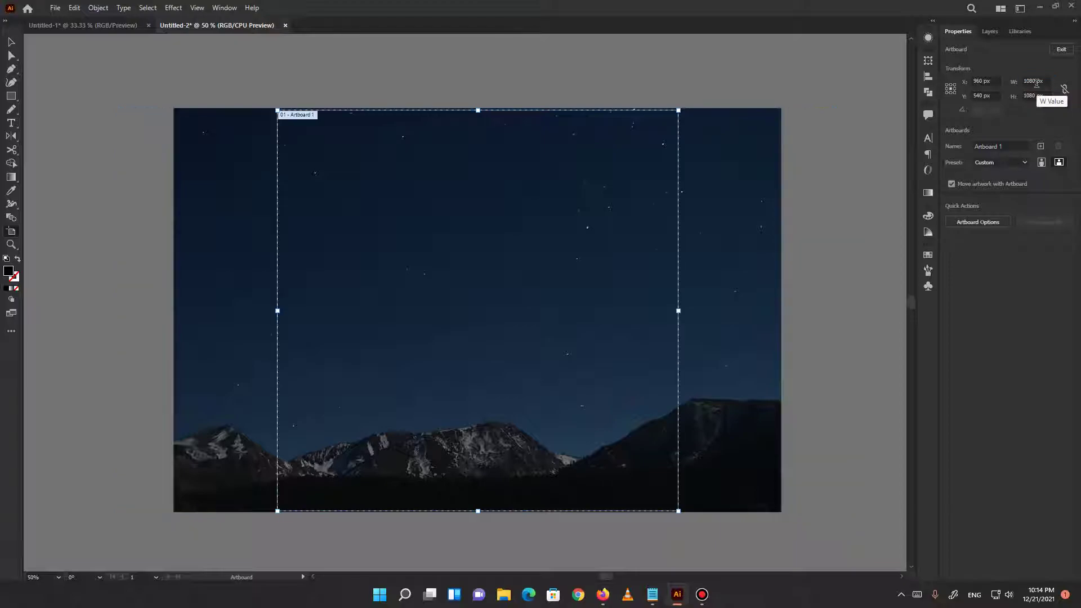
{"action": "key", "text": "Escape"}
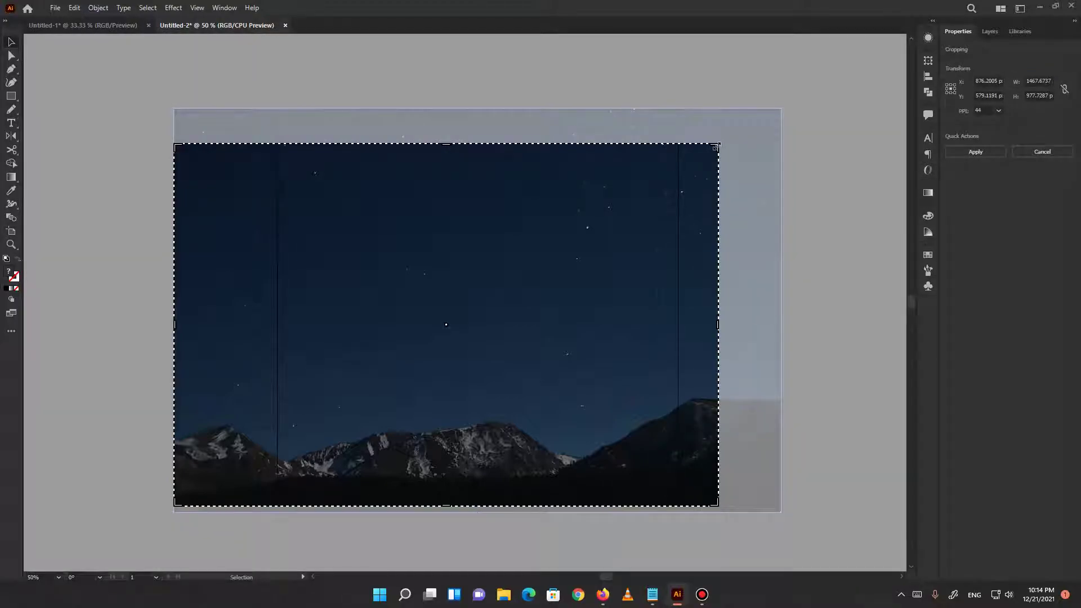
Crop the night-sky mountain photo to the artboard edges and apply the crop.
{"action": "left_click_drag", "start_coordinate": [715, 145], "coordinate": [678, 109]}
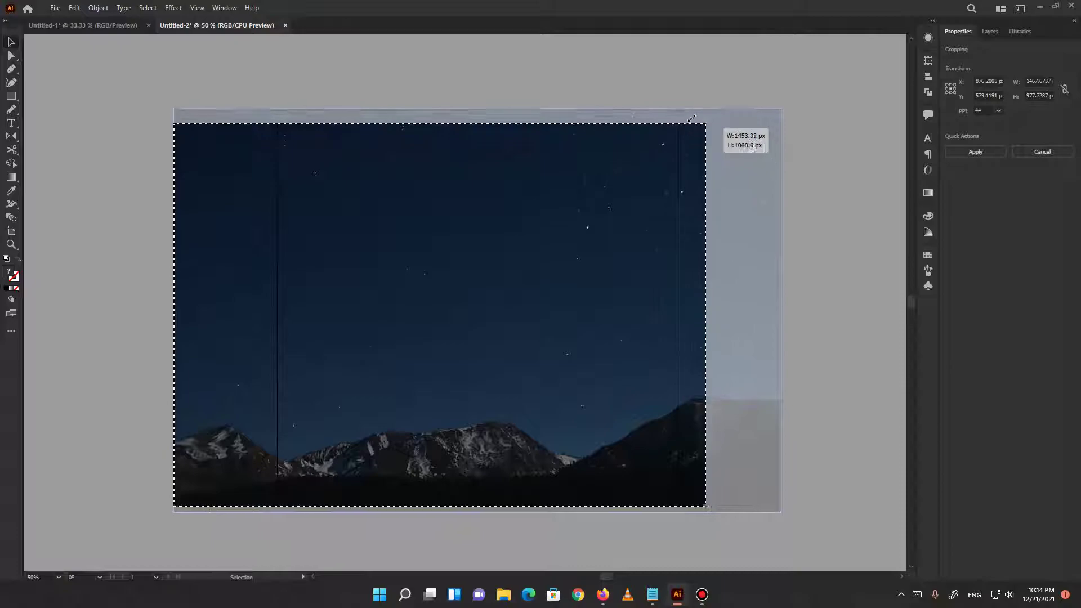
{"action": "left_click_drag", "start_coordinate": [179, 502], "coordinate": [277, 512]}
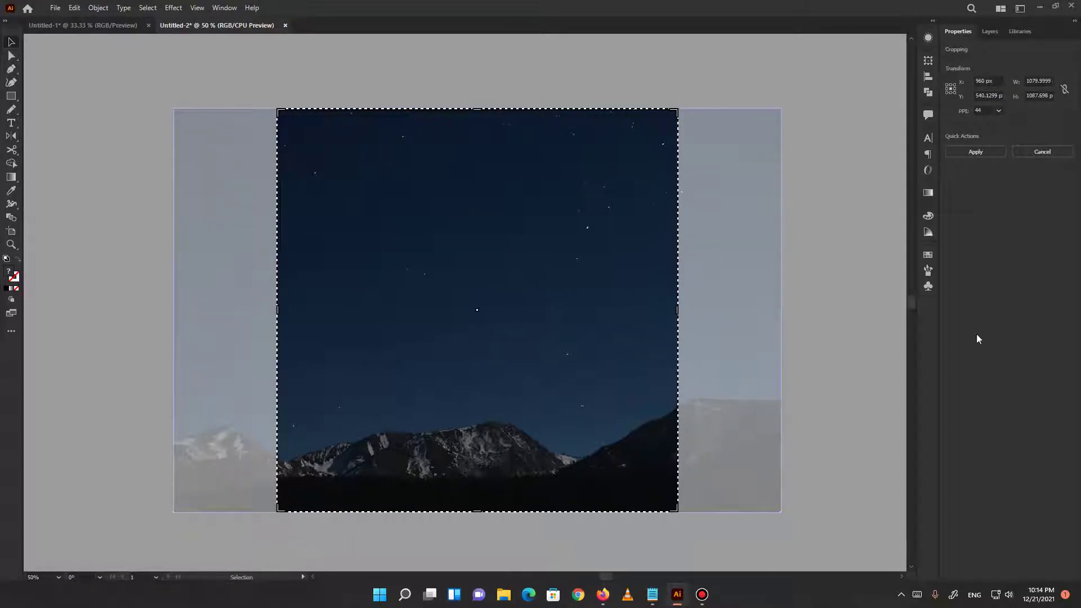
{"action": "left_click", "coordinate": [976, 151]}
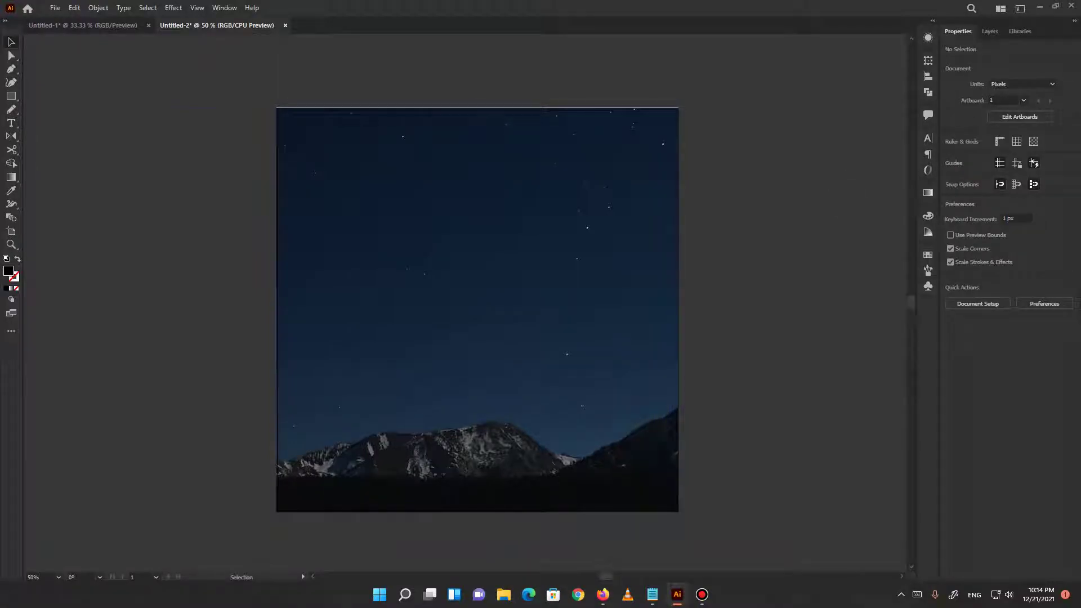
{"action": "left_click", "coordinate": [603, 594]}
Paste the Arabic text, enlarge it, and delete the missing-glyph box at its end.
{"action": "left_click", "coordinate": [619, 326]}
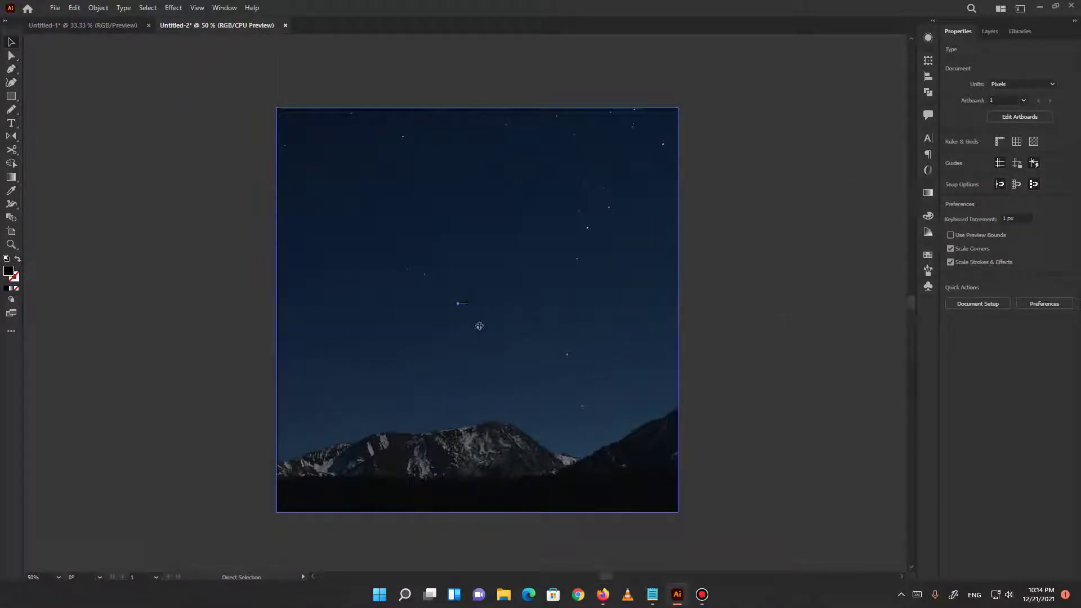
{"action": "key", "text": "ctrl+v"}
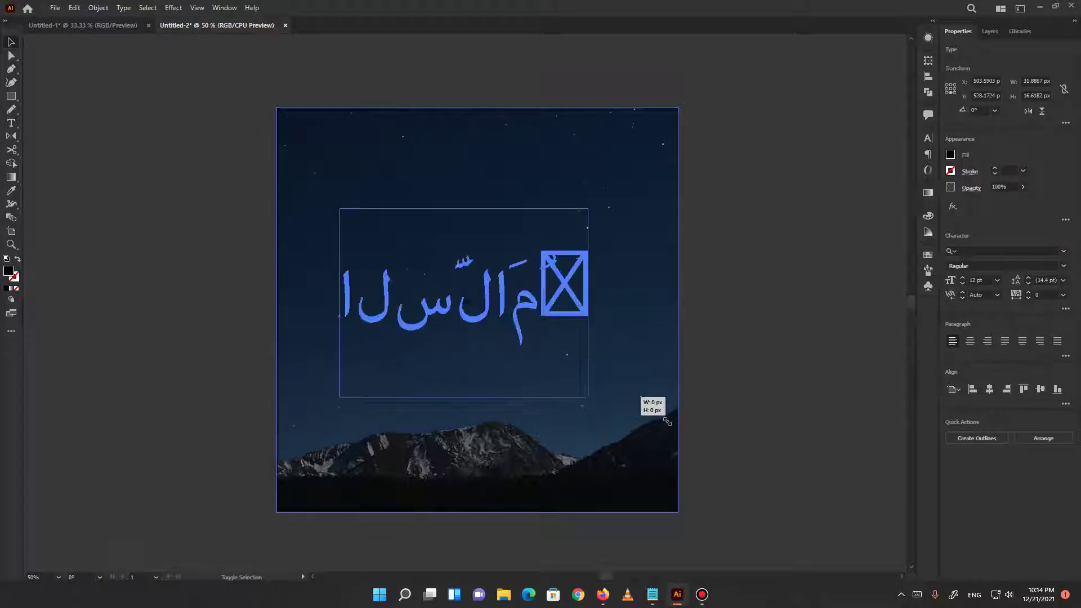
{"action": "left_click_drag", "start_coordinate": [469, 308], "coordinate": [625, 387]}
{"action": "key", "text": "t"}
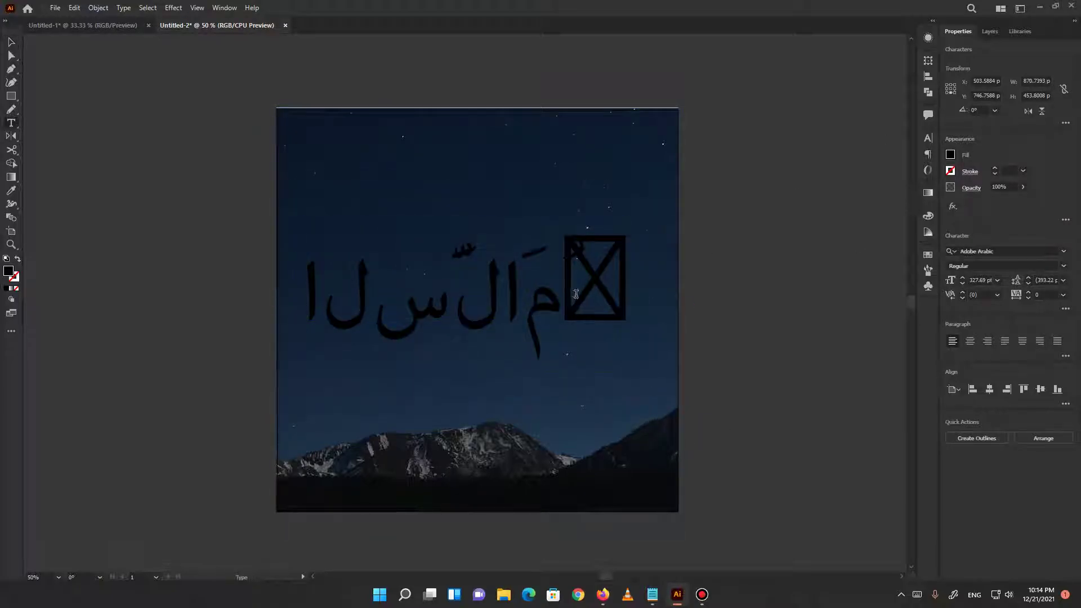
{"action": "left_click_drag", "start_coordinate": [571, 302], "coordinate": [637, 290]}
{"action": "key", "text": "BackSpace"}
{"action": "key", "text": "Escape"}
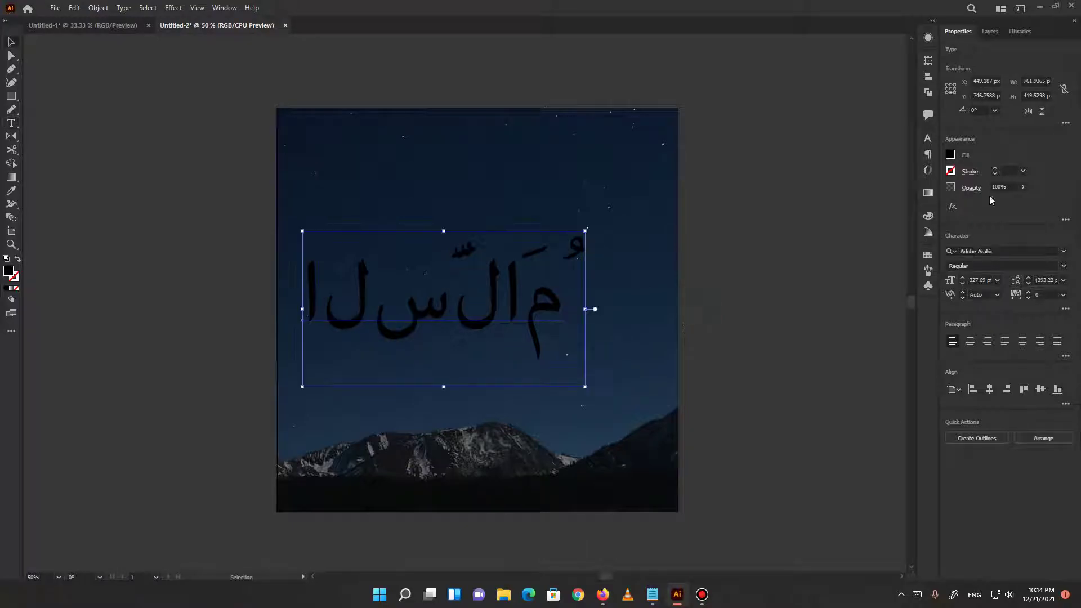
Switch the Arabic text to the Middle Eastern composer so letters join, then recentre it.
{"action": "left_click", "coordinate": [925, 156]}
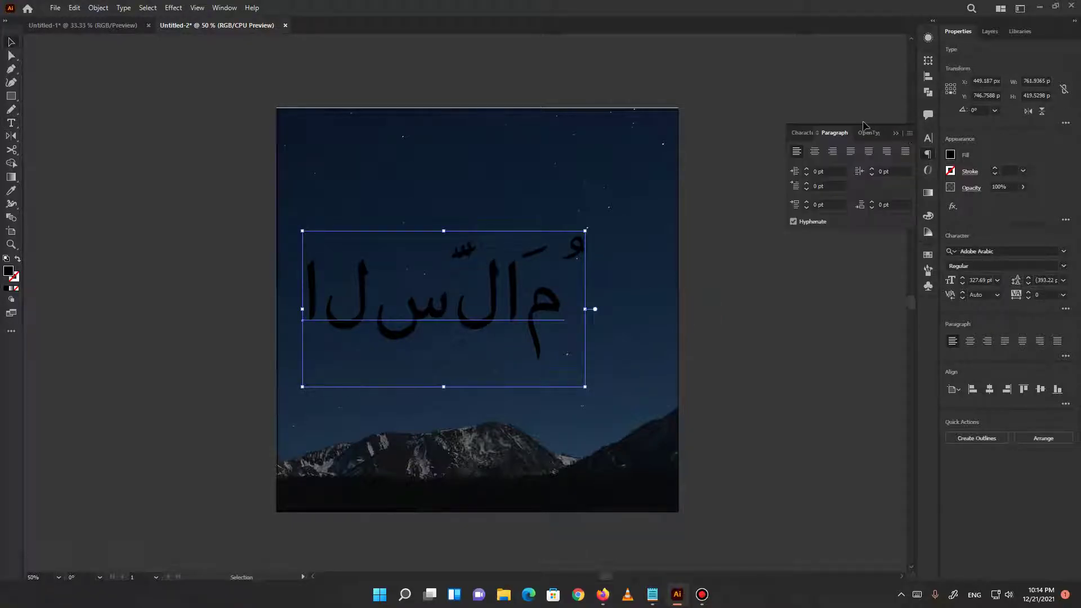
{"action": "left_click", "coordinate": [908, 136]}
{"action": "left_click", "coordinate": [822, 215]}
{"action": "left_click_drag", "start_coordinate": [355, 291], "coordinate": [415, 265]}
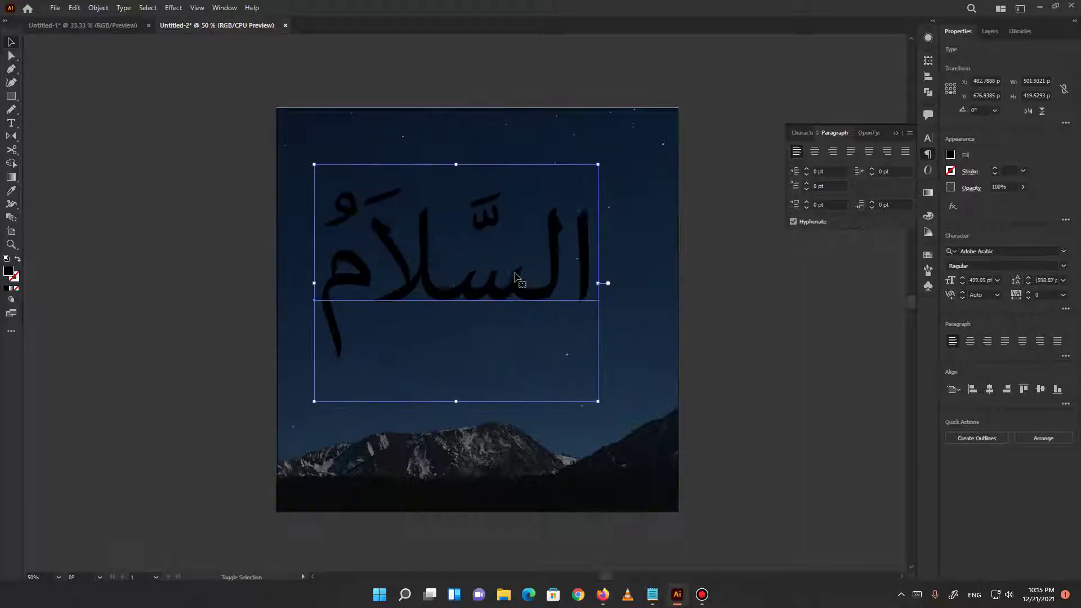
{"action": "left_click_drag", "start_coordinate": [517, 273], "coordinate": [533, 278]}
Set the Arabic word in noorehira, shrink it to about half size, and place it upper centre.
{"action": "left_click", "coordinate": [1008, 249]}
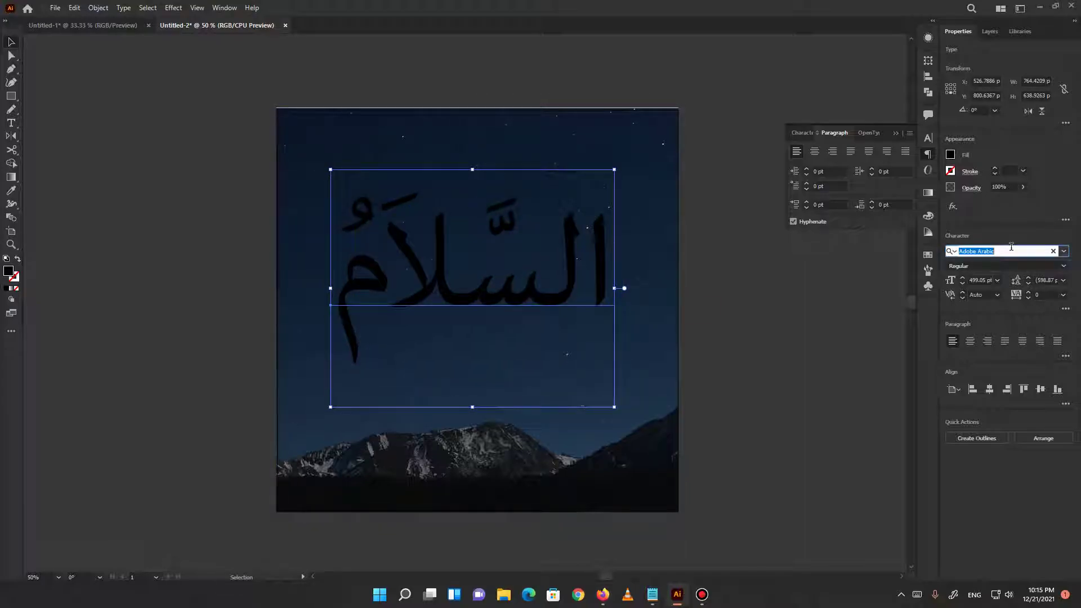
{"action": "type", "text": "nor"}
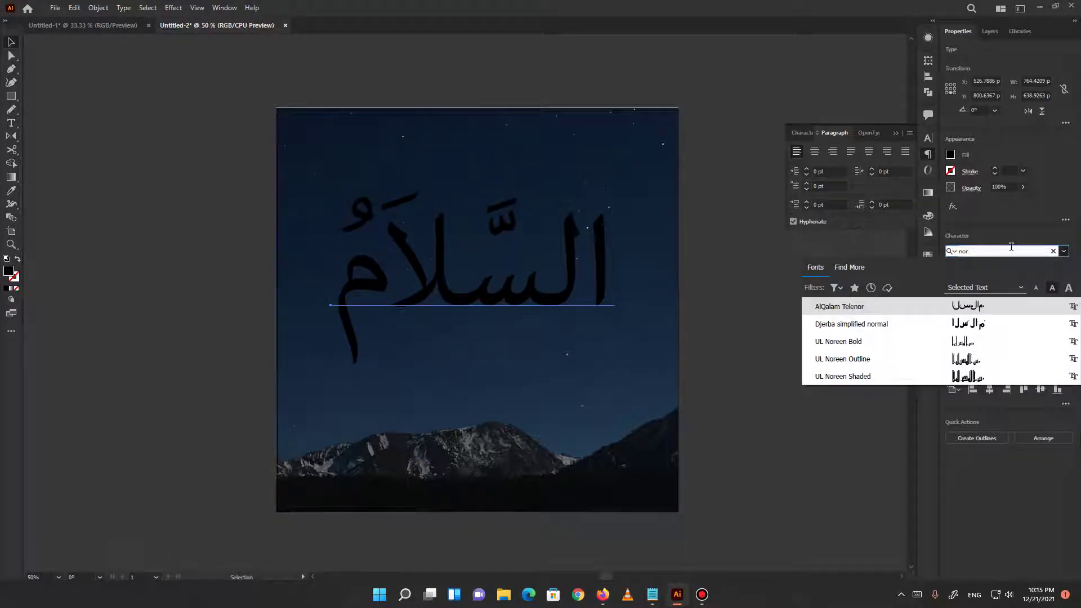
{"action": "key", "text": "BackSpace"}
{"action": "type", "text": "or"}
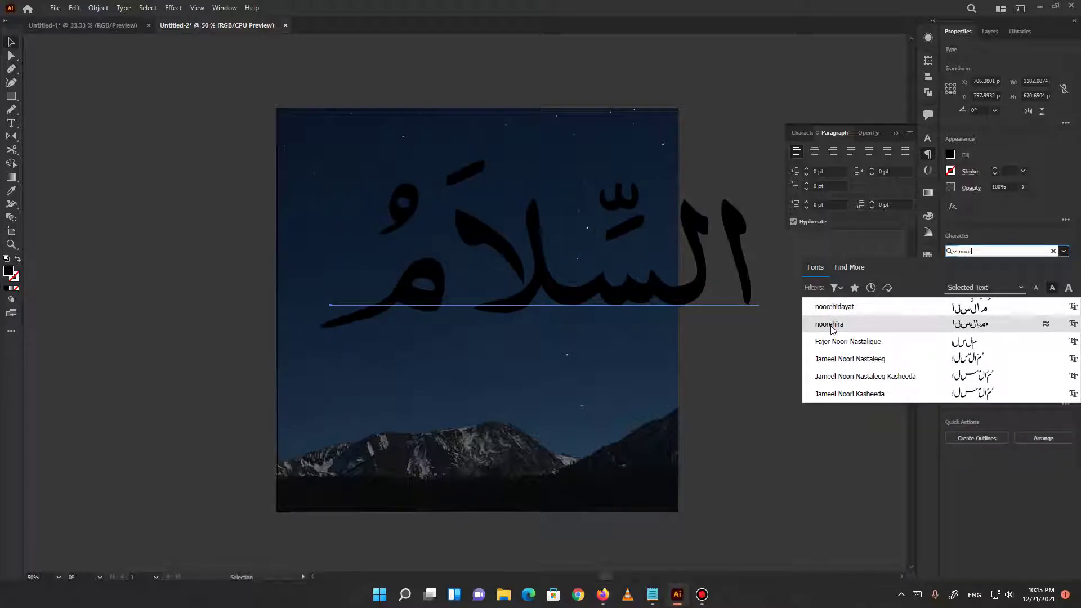
{"action": "left_click", "coordinate": [831, 325]}
{"action": "left_click_drag", "start_coordinate": [755, 284], "coordinate": [512, 272]}
{"action": "left_click_drag", "start_coordinate": [428, 287], "coordinate": [498, 224]}
{"action": "left_click", "coordinate": [588, 355]}
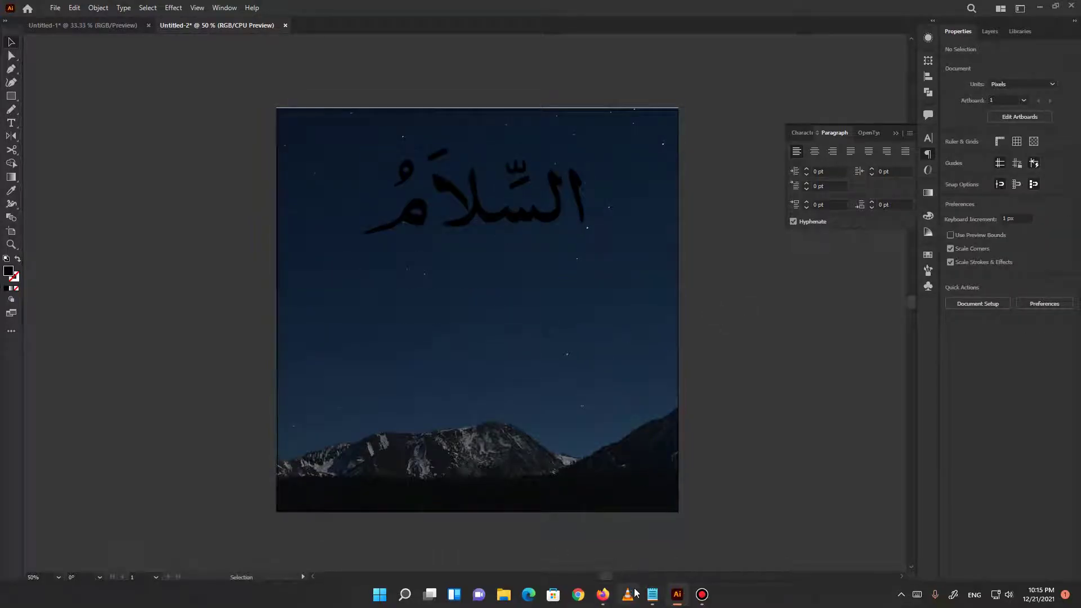
Paste 'The Perfection and Giver of Peace' from the notes beneath the Arabic word.
{"action": "left_click", "coordinate": [652, 594]}
{"action": "left_click_drag", "start_coordinate": [487, 413], "coordinate": [325, 412]}
{"action": "key", "text": "ctrl+c"}
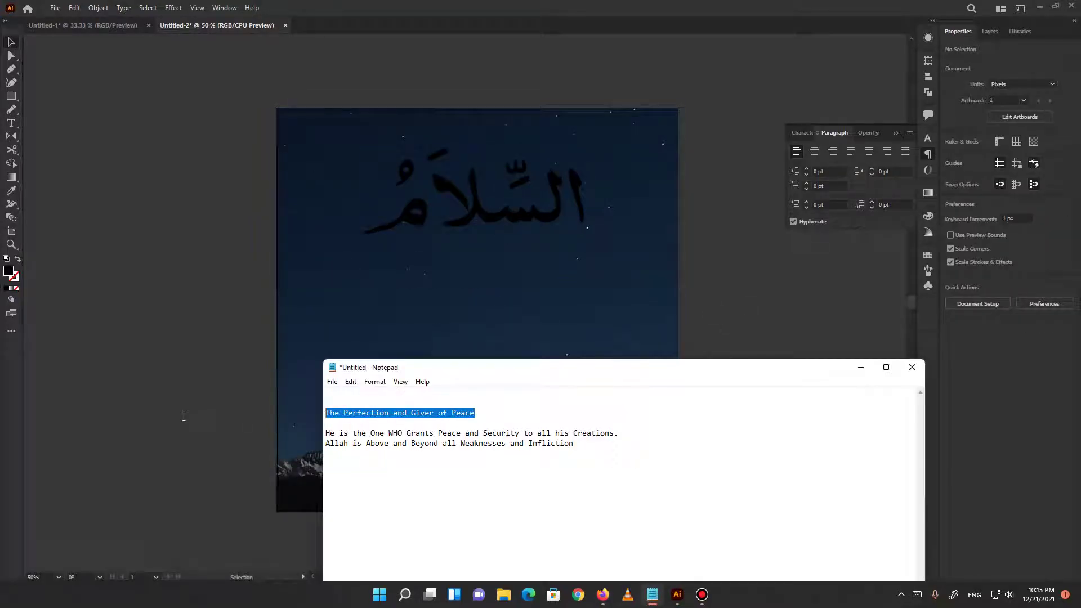
{"action": "left_click", "coordinate": [208, 369]}
{"action": "key", "text": "ctrl+v"}
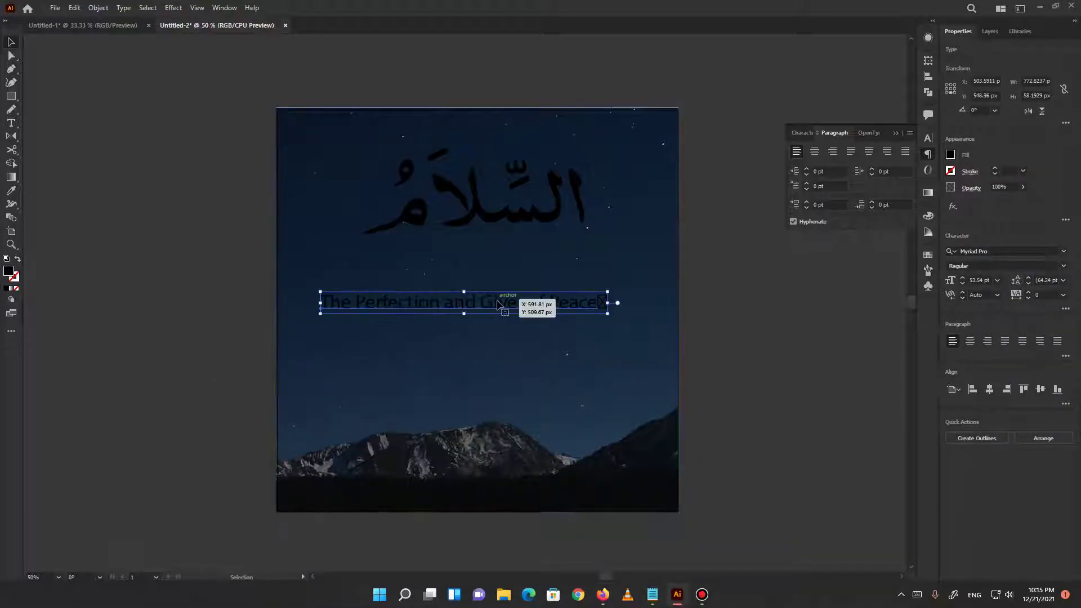
{"action": "left_click_drag", "start_coordinate": [498, 304], "coordinate": [518, 276]}
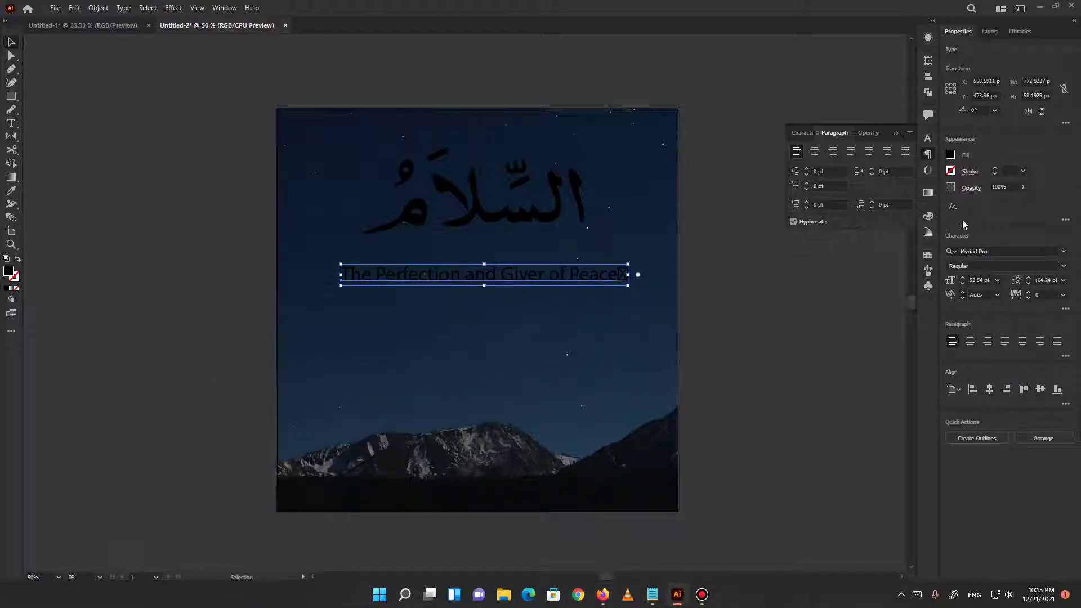
Set the English title in the Mysterious 101 font.
{"action": "left_click", "coordinate": [1063, 251]}
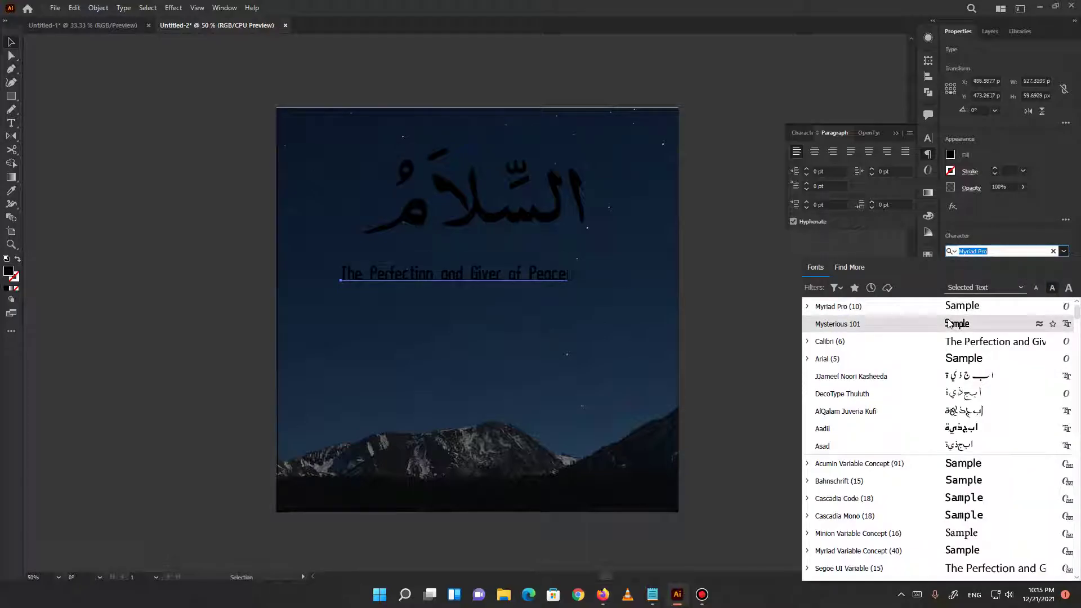
{"action": "left_click", "coordinate": [974, 324]}
{"action": "double_click", "coordinate": [556, 274]}
{"action": "key", "text": "Escape"}
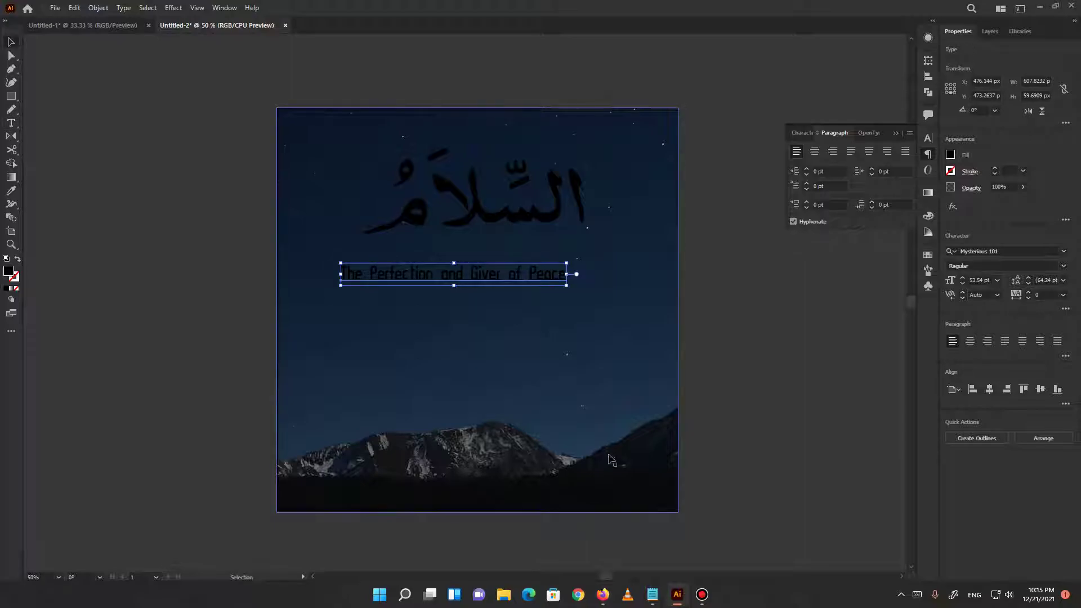
{"action": "key", "text": "alt+Tab"}
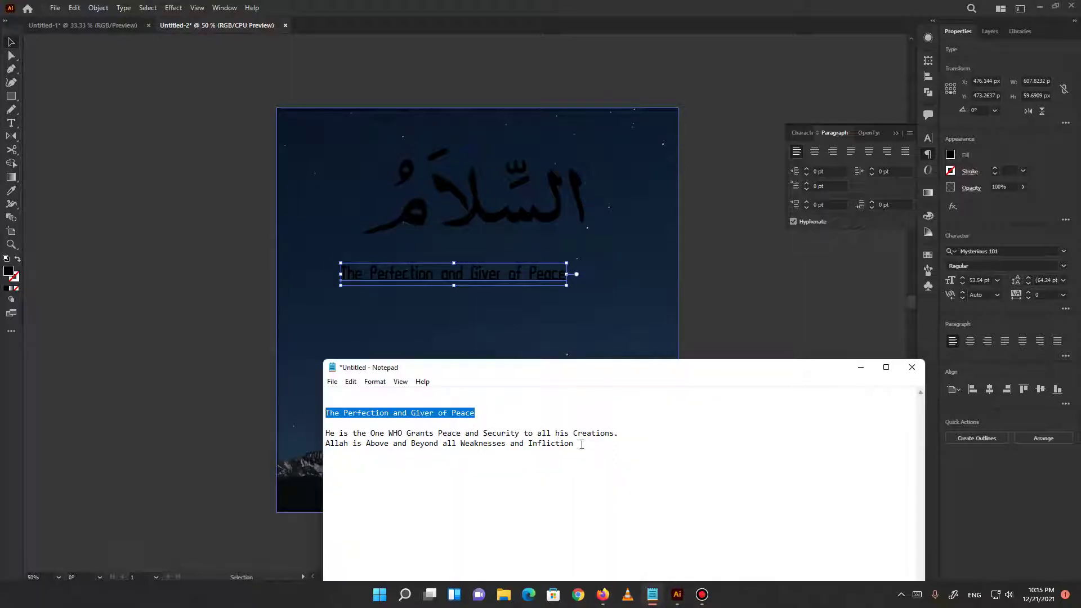
Copy both description lines from the notes into a text box below the title.
{"action": "left_click_drag", "start_coordinate": [579, 444], "coordinate": [193, 445]}
{"action": "left_click", "coordinate": [193, 445]}
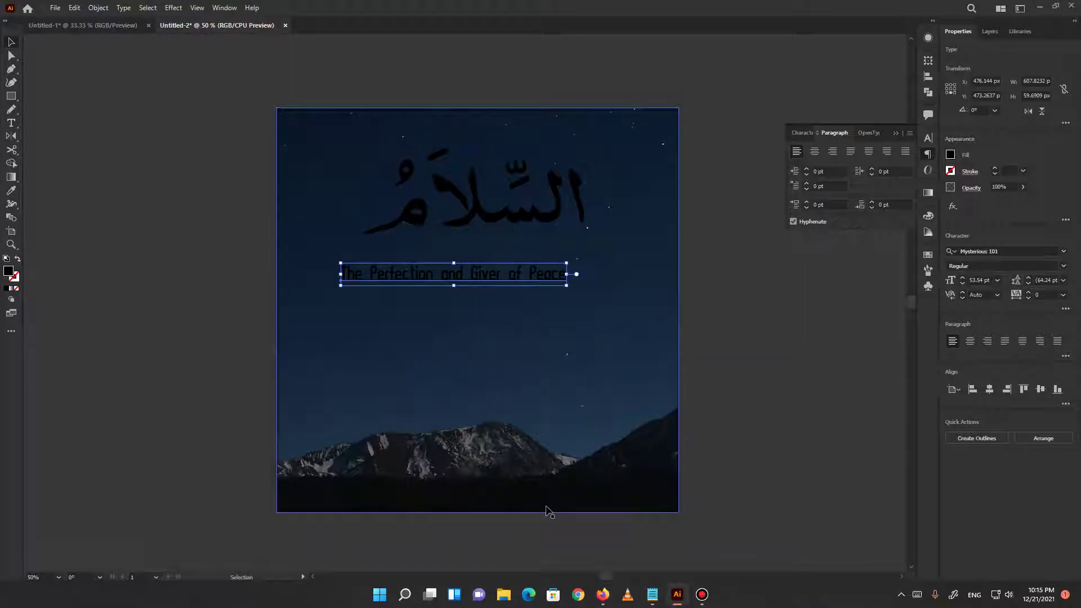
{"action": "key", "text": "alt+Tab"}
{"action": "left_click_drag", "start_coordinate": [582, 454], "coordinate": [310, 432]}
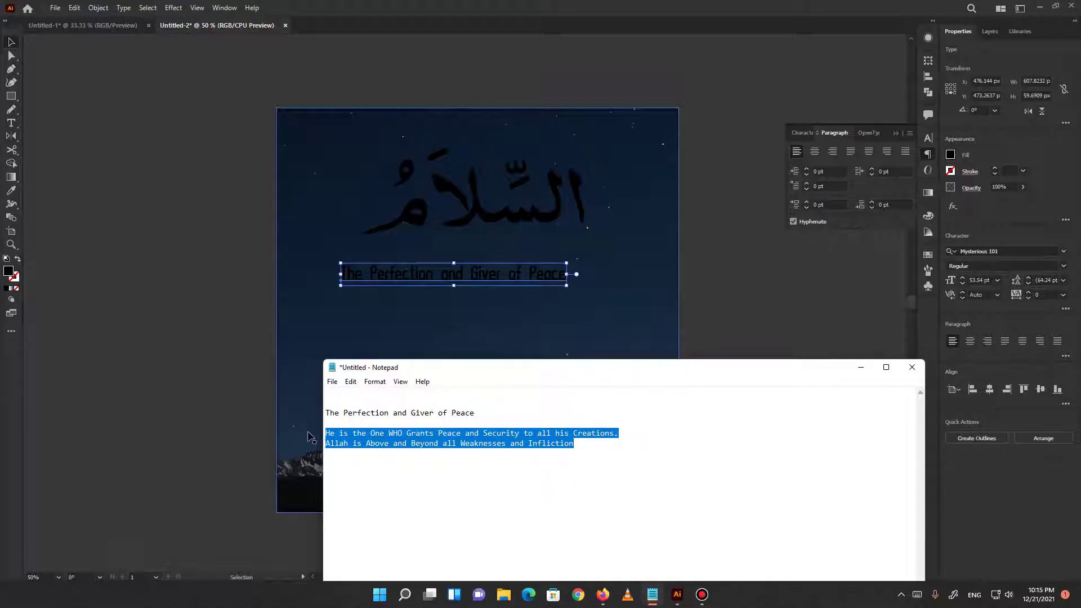
{"action": "left_click", "coordinate": [262, 346]}
{"action": "mouse_move", "coordinate": [403, 297]}
{"action": "left_mouse_down"}
{"action": "mouse_move", "coordinate": [571, 324]}
{"action": "mouse_move", "coordinate": [617, 316]}
{"action": "left_mouse_up"}
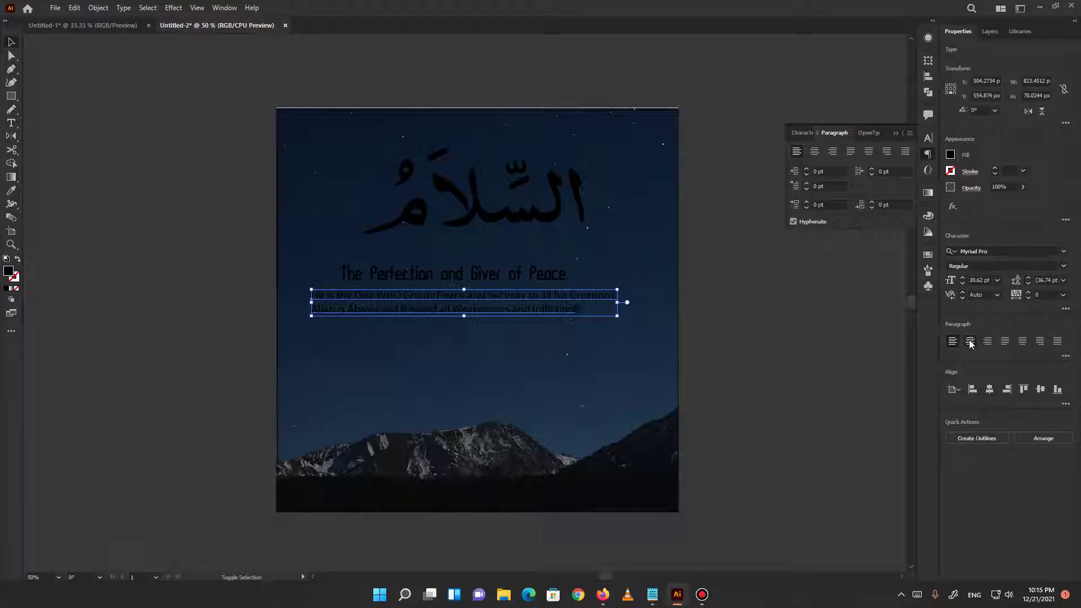
Eyedropper the heading's Mysterious 101 style onto the description and move it under the heading.
{"action": "key", "text": "i"}
{"action": "left_click", "coordinate": [472, 273]}
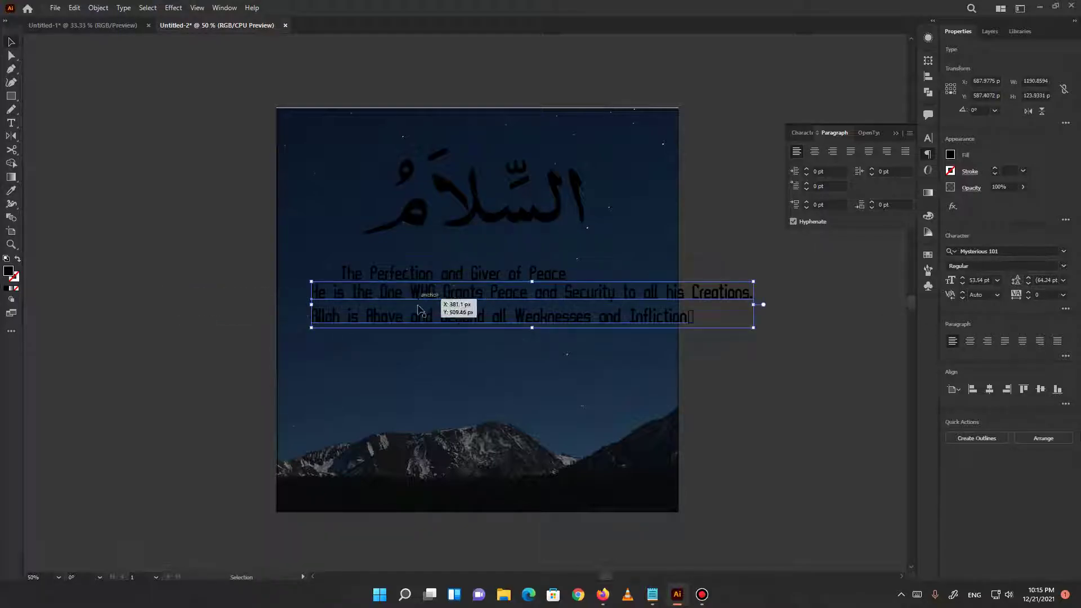
{"action": "left_click_drag", "start_coordinate": [419, 309], "coordinate": [937, 344]}
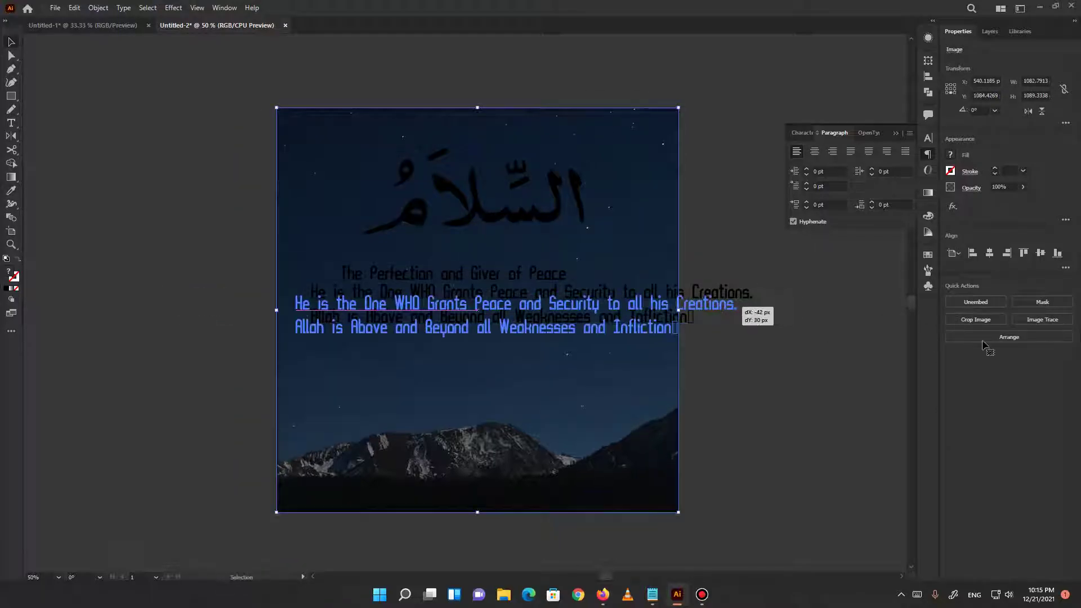
{"action": "left_click_drag", "start_coordinate": [937, 345], "coordinate": [670, 346]}
Scale the description to about 40.63 pt, then select it with the heading and Arabic title.
{"action": "left_click_drag", "start_coordinate": [519, 317], "coordinate": [743, 325]}
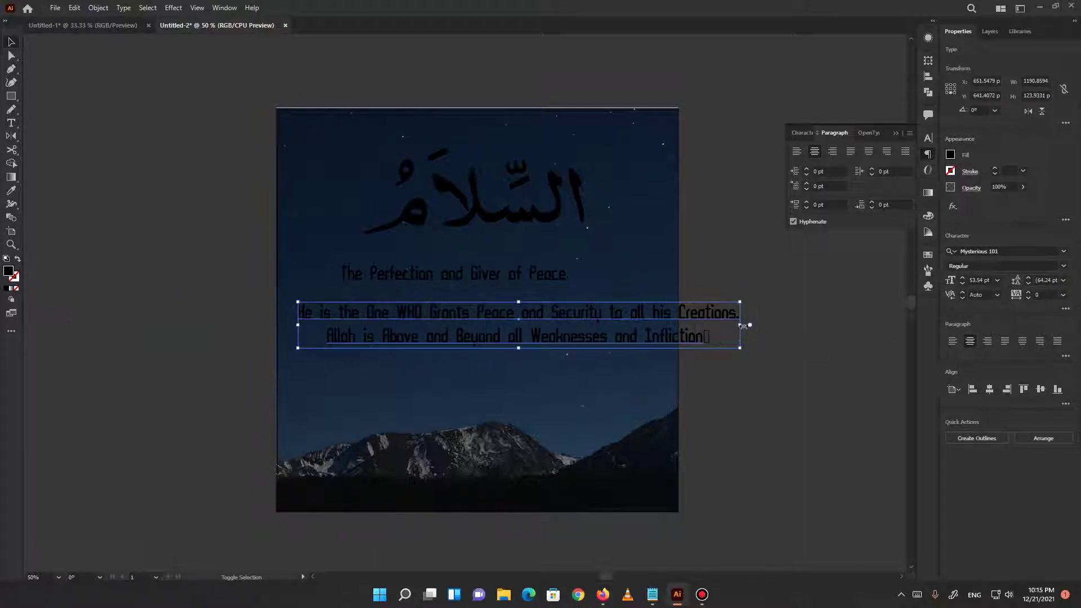
{"action": "left_click_drag", "start_coordinate": [743, 326], "coordinate": [633, 337]}
{"action": "key", "text": "t"}
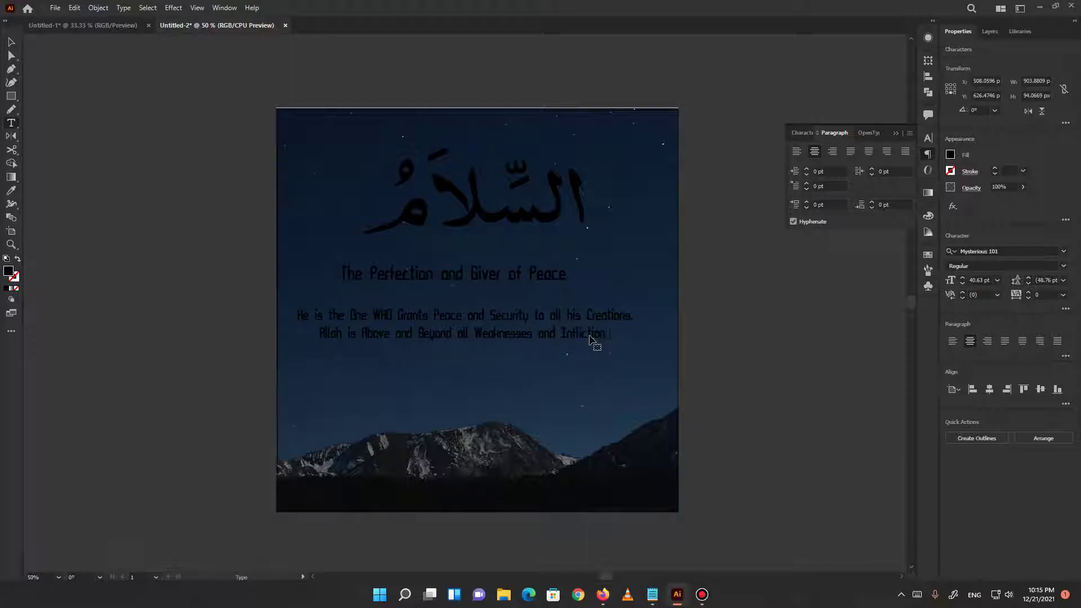
{"action": "key", "text": "Escape"}
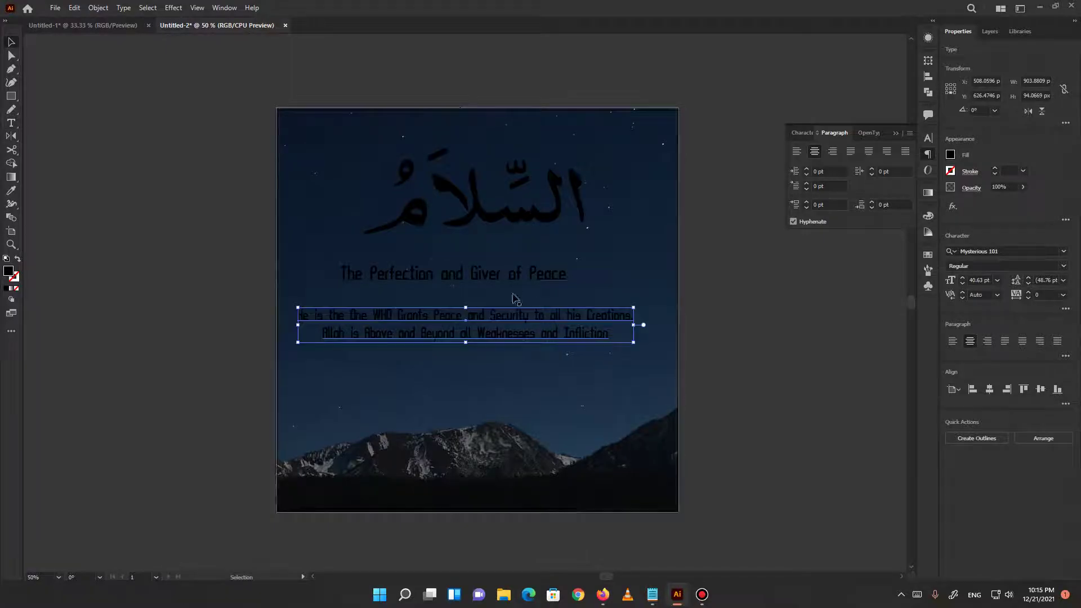
{"action": "left_click", "coordinate": [452, 275], "text": "shift"}
{"action": "left_click", "coordinate": [569, 194], "text": "shift"}
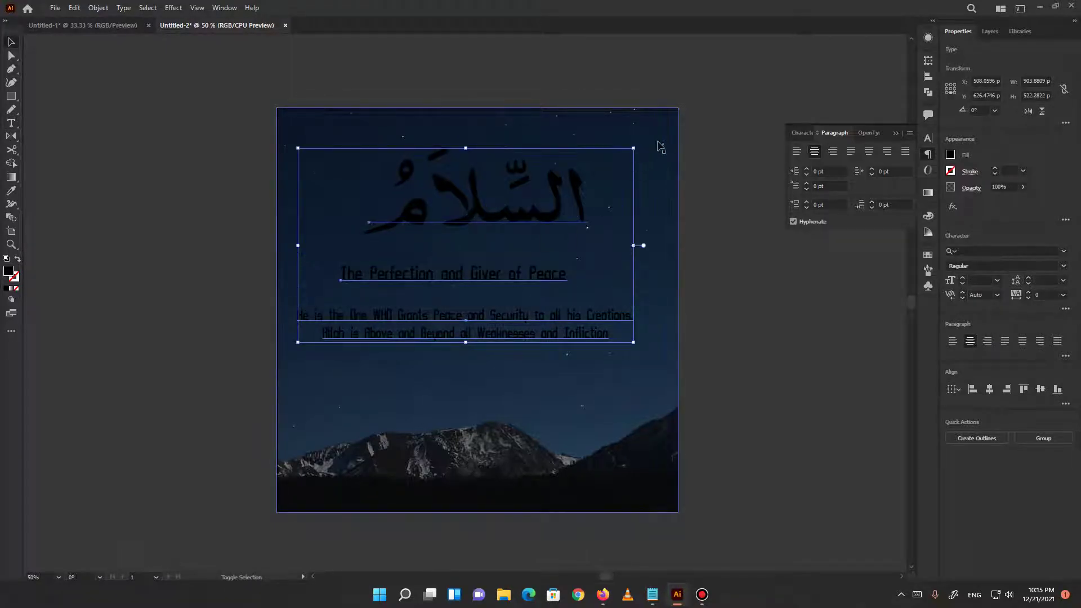
Centre all the texts horizontally on the artboard.
{"action": "left_click", "coordinate": [658, 142], "text": "shift"}
{"action": "left_click", "coordinate": [990, 260]}
{"action": "left_click", "coordinate": [820, 306]}
Move the heading up toward the Arabic title and shrink it to about 46.31 pt.
{"action": "scroll", "coordinate": [505, 283], "scroll_direction": "up", "scroll_amount": 2}
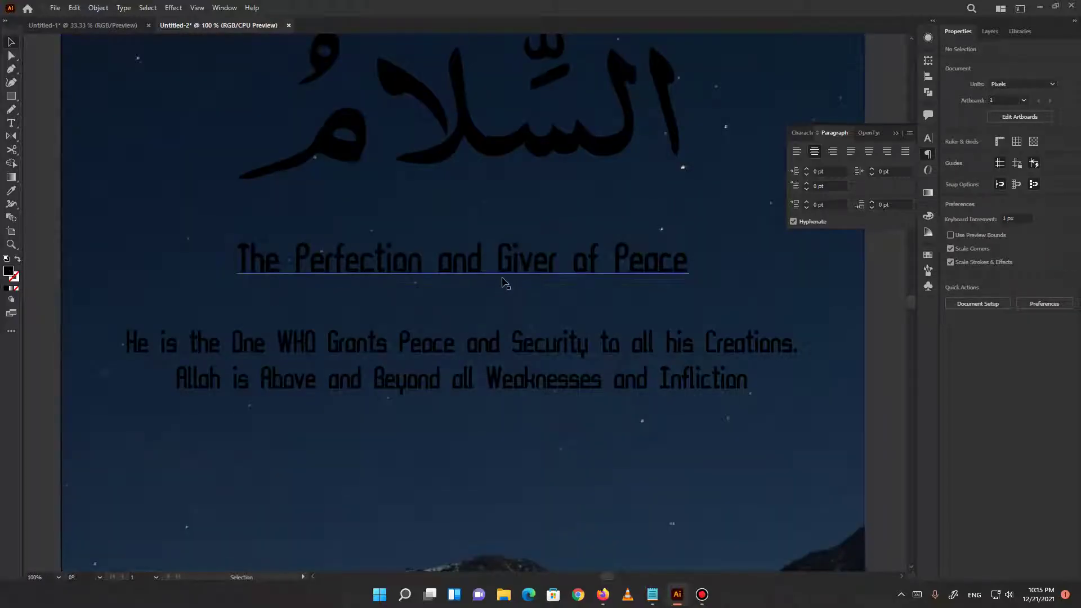
{"action": "left_click_drag", "start_coordinate": [504, 283], "coordinate": [505, 242]}
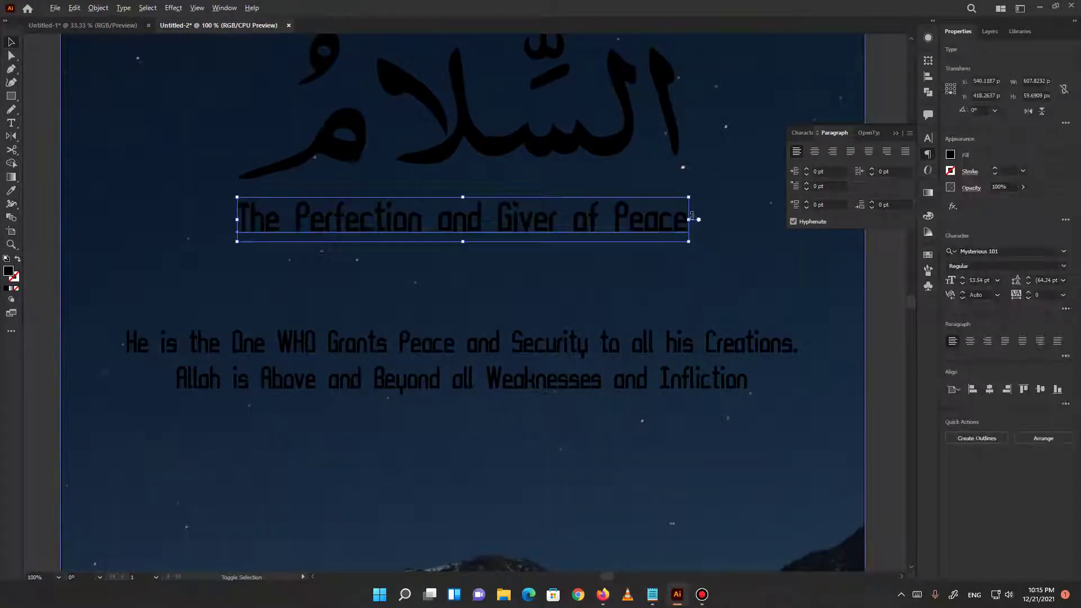
{"action": "left_click_drag", "start_coordinate": [690, 220], "coordinate": [658, 220]}
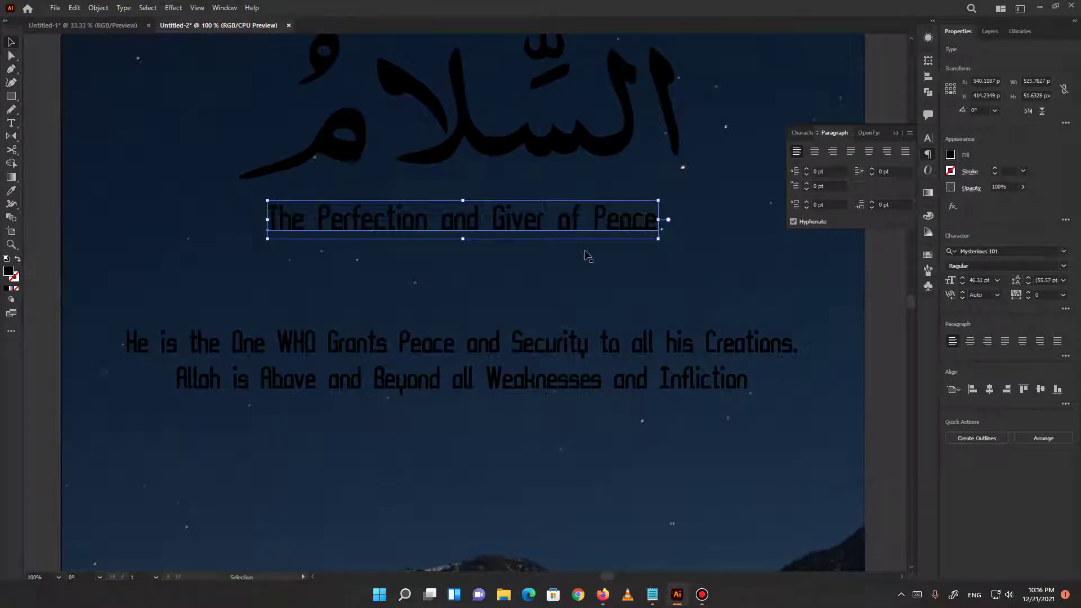
Fill the Arabic word, the heading and the description paragraph with white.
{"action": "scroll", "coordinate": [560, 283], "scroll_direction": "down", "scroll_amount": 1}
{"action": "scroll", "coordinate": [561, 283], "scroll_direction": "up", "scroll_amount": 2}
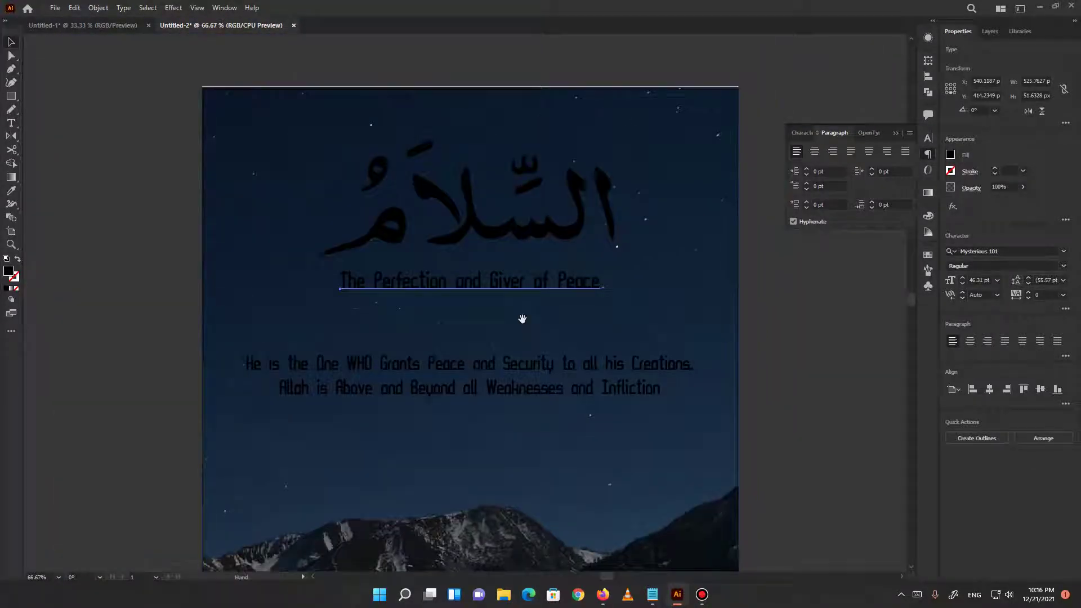
{"action": "left_click", "coordinate": [514, 236], "text": "shift"}
{"action": "left_click", "coordinate": [545, 376], "text": "shift"}
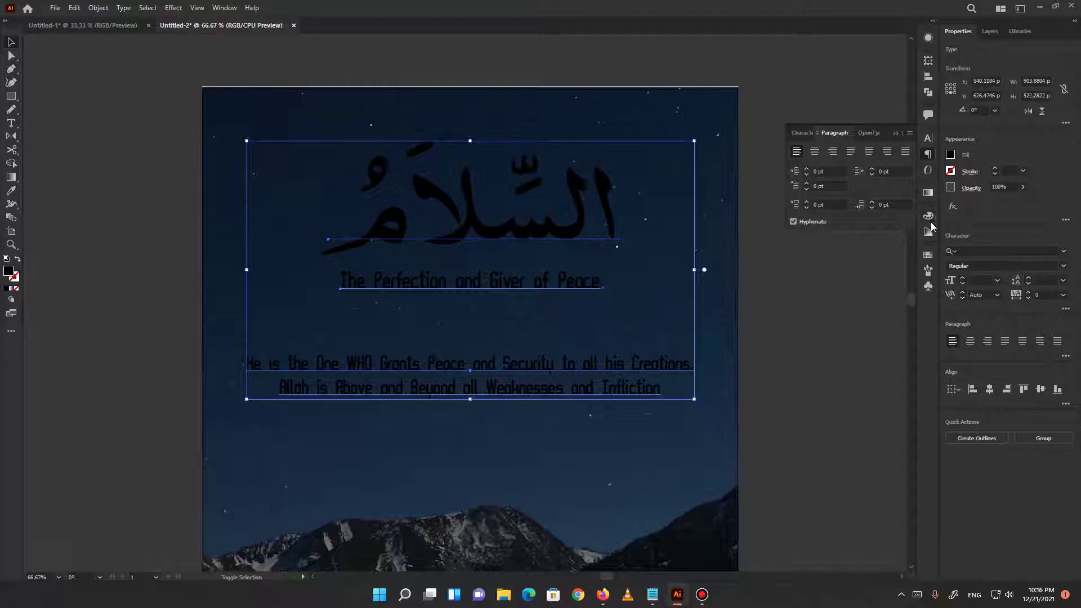
{"action": "left_click", "coordinate": [950, 155]}
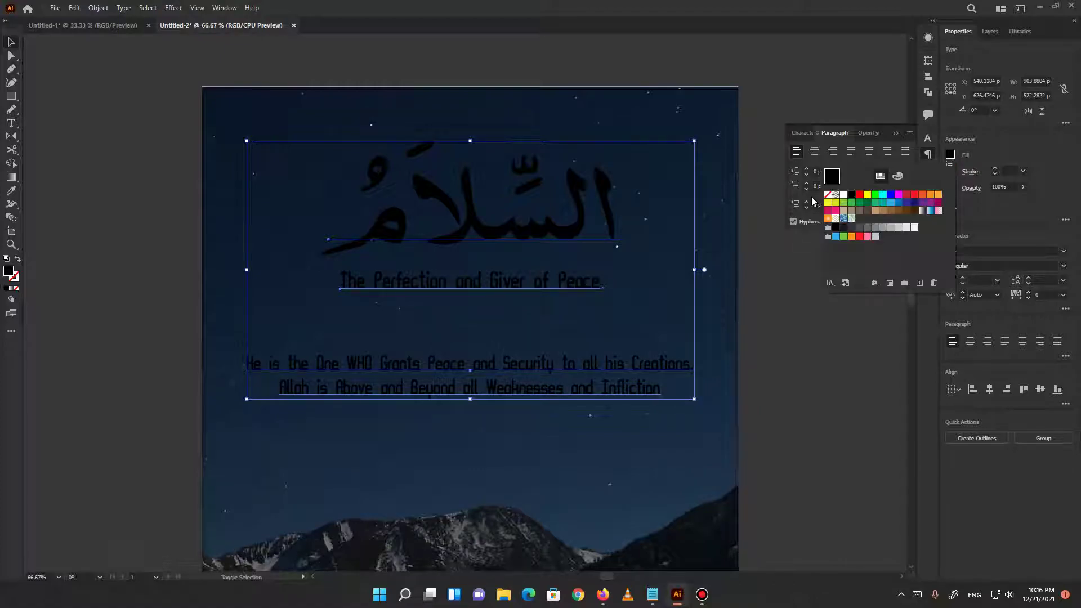
{"action": "left_click", "coordinate": [844, 195]}
{"action": "left_click", "coordinate": [703, 331]}
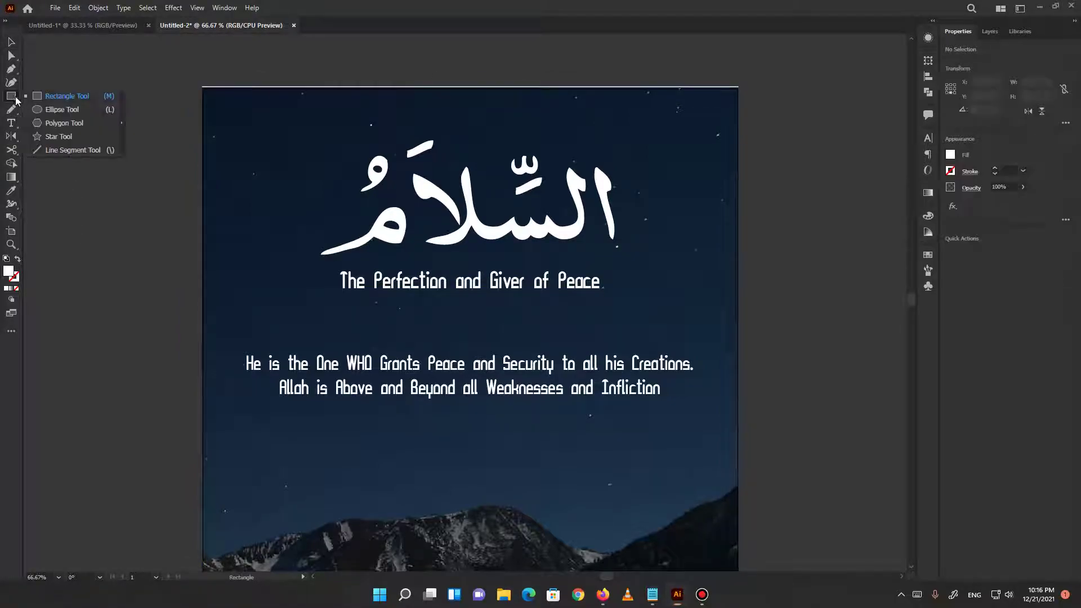
Draw a white 2 pt line under 'The Perfection and Giver of Peace' as an underline.
{"action": "left_click_drag", "start_coordinate": [14, 98], "coordinate": [72, 146]}
{"action": "key", "text": "ctrl+equal"}
{"action": "key", "text": "ctrl+equal"}
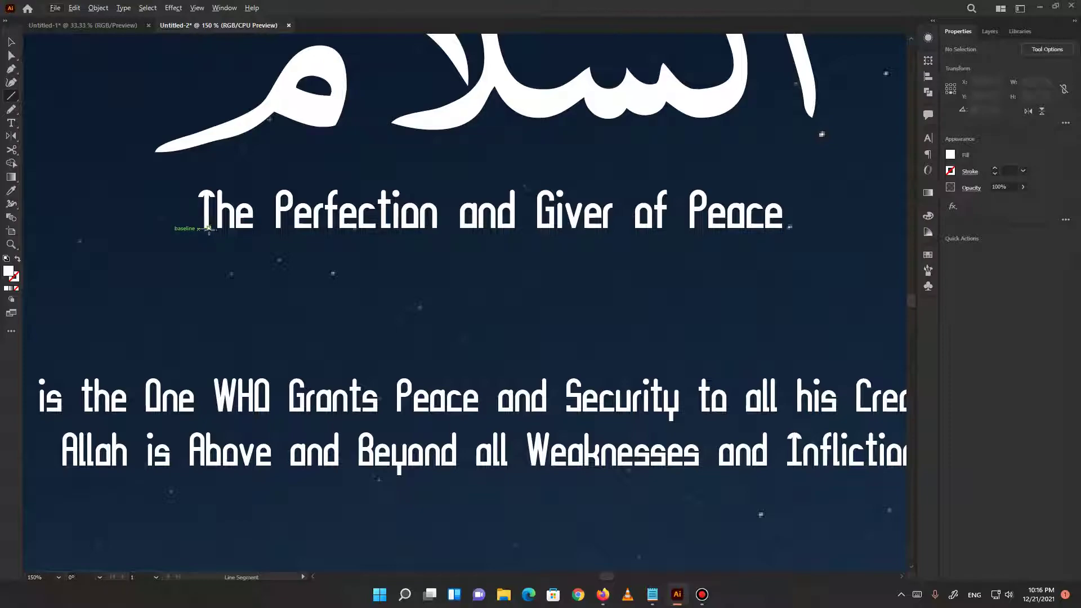
{"action": "left_click_drag", "start_coordinate": [198, 229], "coordinate": [788, 234]}
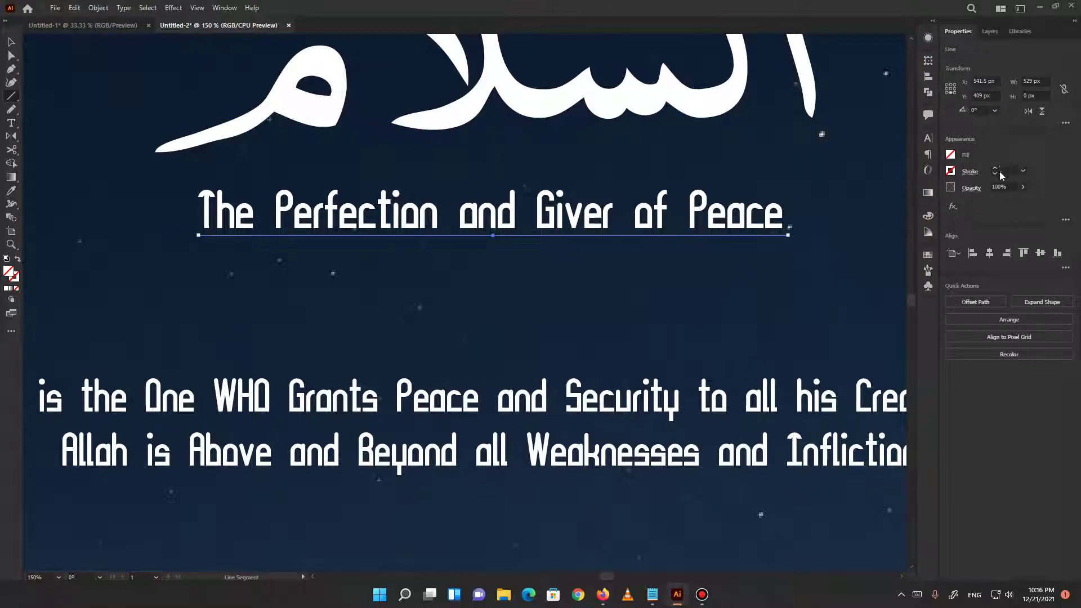
{"action": "left_click", "coordinate": [995, 170]}
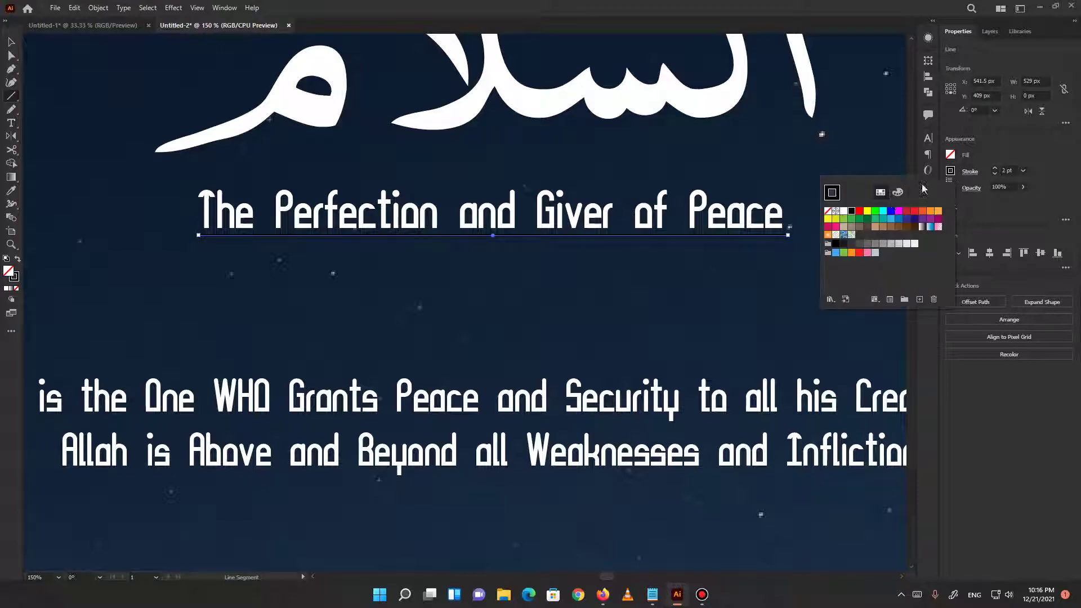
{"action": "left_click", "coordinate": [846, 211]}
{"action": "key", "text": "Escape"}
{"action": "key", "text": "v"}
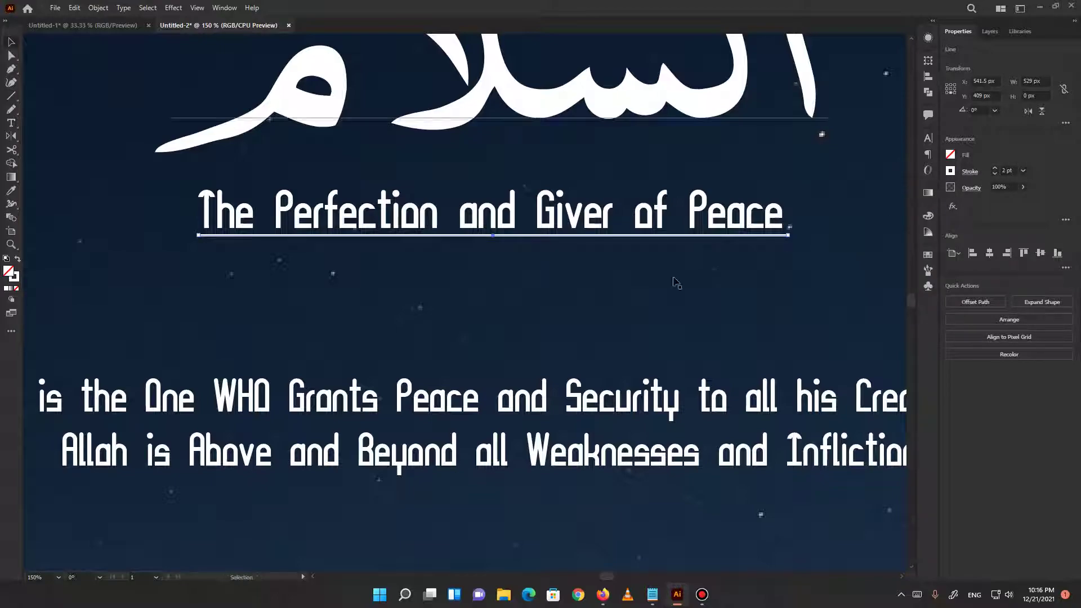
{"action": "left_click", "coordinate": [605, 223]}
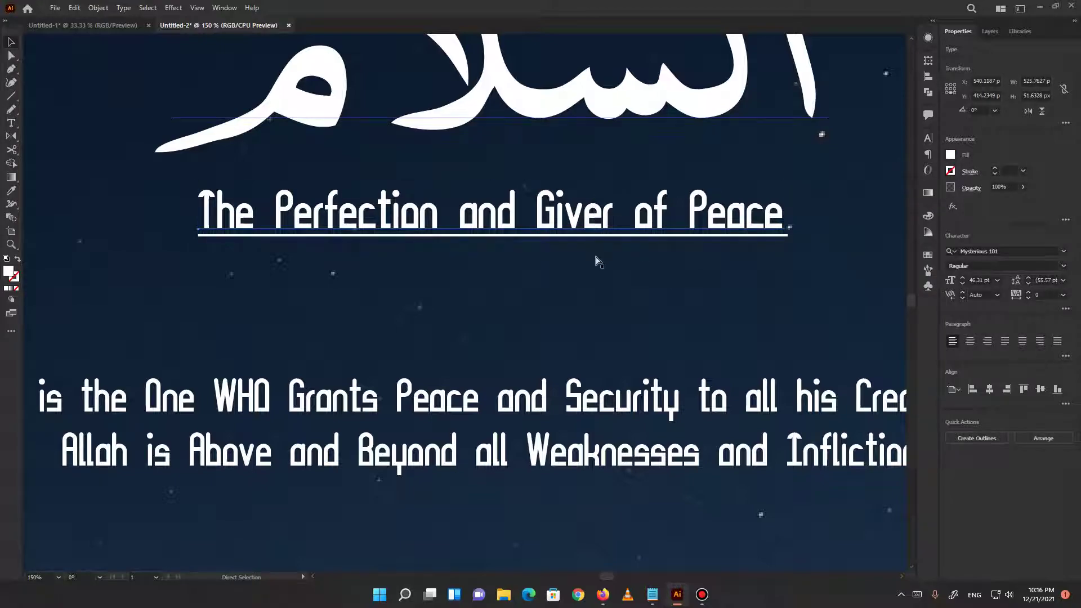
Place a vertically flipped copy of the heading just beneath it as a reflection.
{"action": "left_click", "coordinate": [1042, 111]}
{"action": "scroll", "coordinate": [420, 307], "scroll_direction": "up", "scroll_amount": 2}
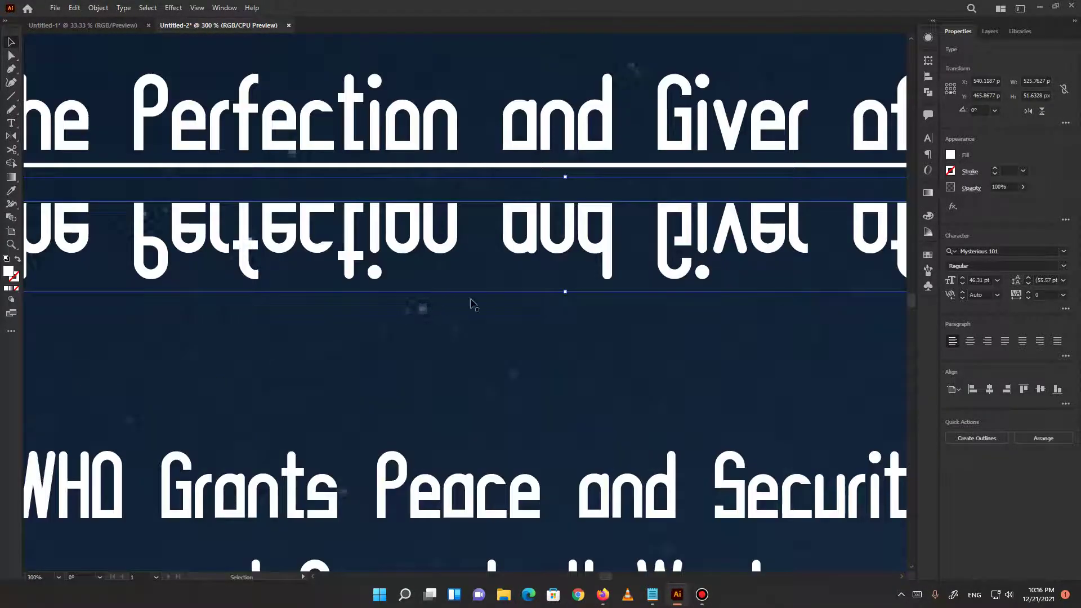
{"action": "scroll", "coordinate": [554, 292], "scroll_direction": "down", "scroll_amount": 1}
{"action": "left_click_drag", "start_coordinate": [599, 265], "coordinate": [511, 275]}
{"action": "scroll", "coordinate": [511, 275], "scroll_direction": "down", "scroll_amount": 1}
{"action": "left_click", "coordinate": [10, 97]}
{"action": "left_click", "coordinate": [56, 94]}
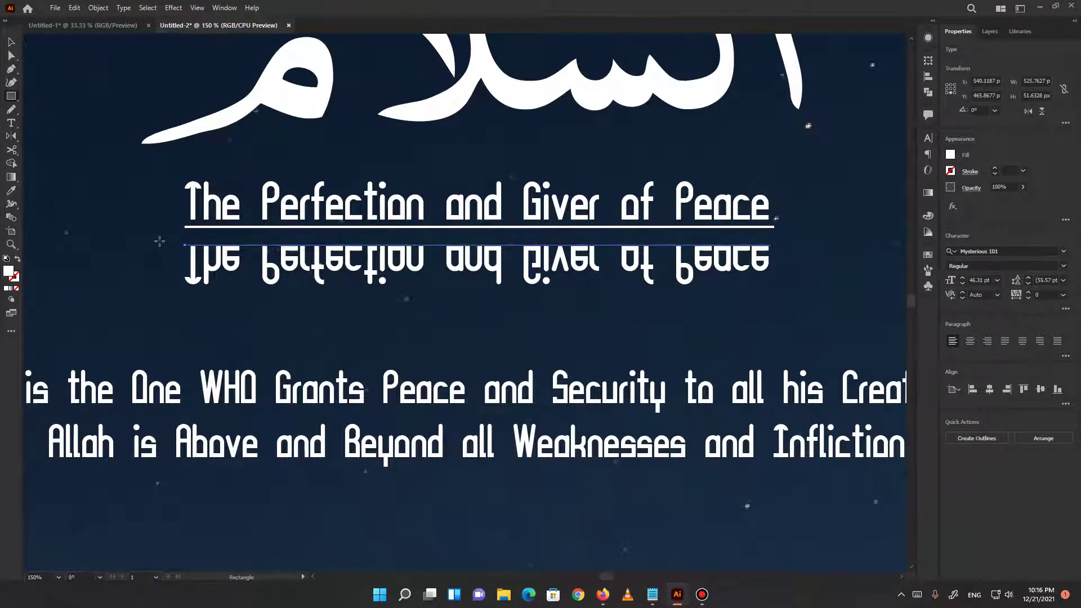
Draw a rectangle over the mirrored heading and give it a 90° white-to-black gradient.
{"action": "left_click_drag", "start_coordinate": [159, 241], "coordinate": [796, 306]}
{"action": "key", "text": "g"}
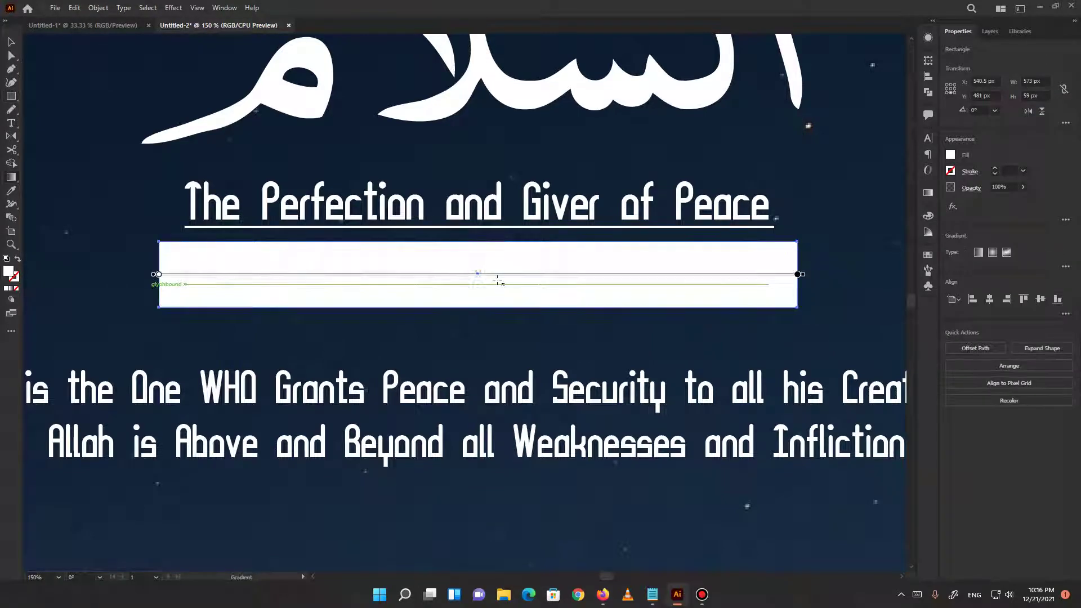
{"action": "left_click", "coordinate": [497, 280]}
{"action": "left_click", "coordinate": [928, 193]}
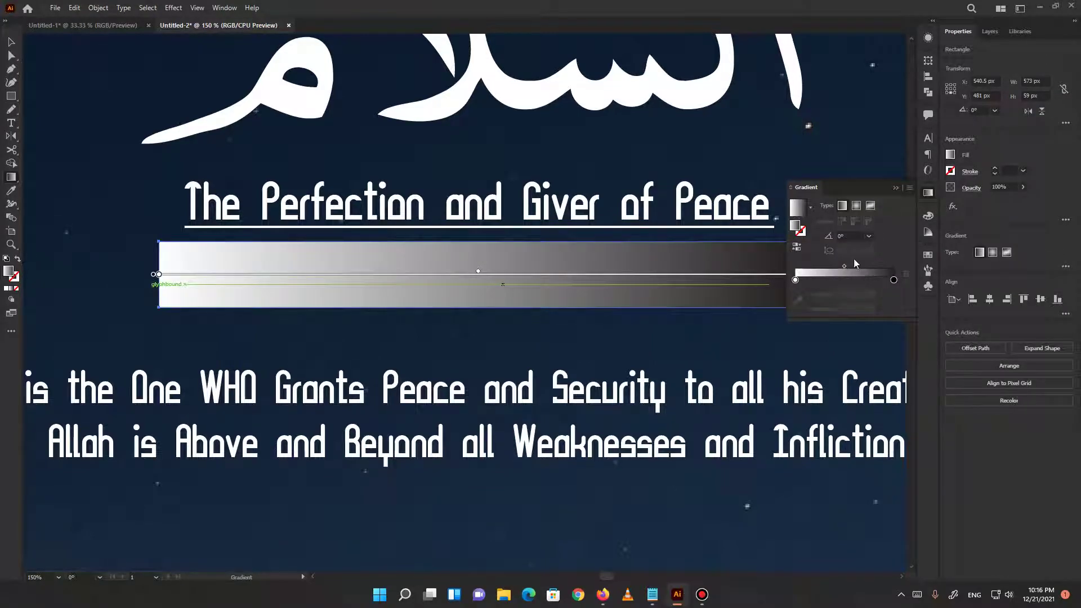
{"action": "left_click", "coordinate": [868, 236]}
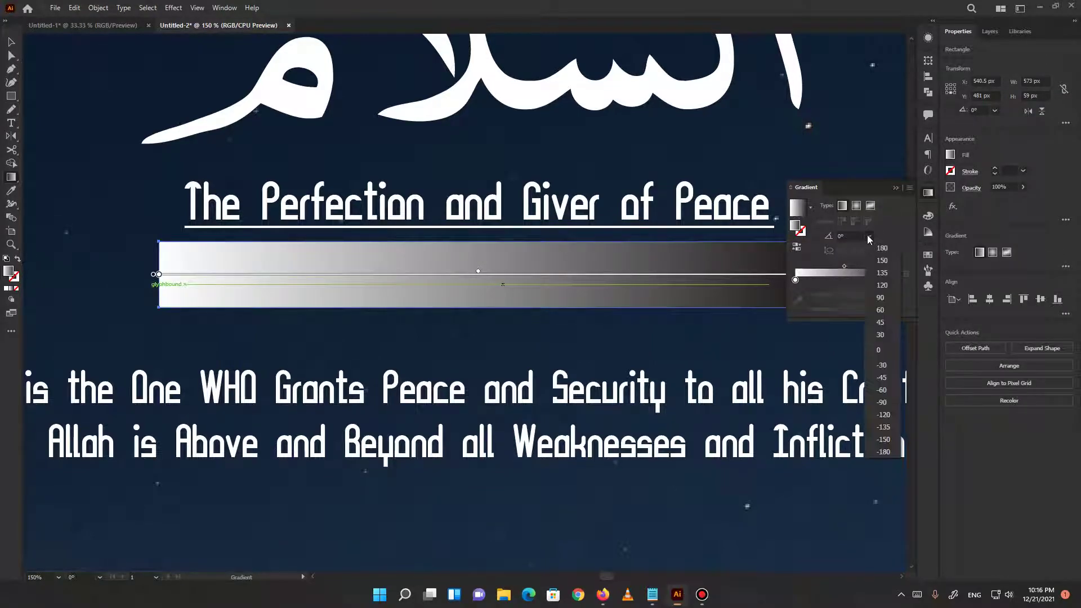
{"action": "left_click", "coordinate": [880, 298]}
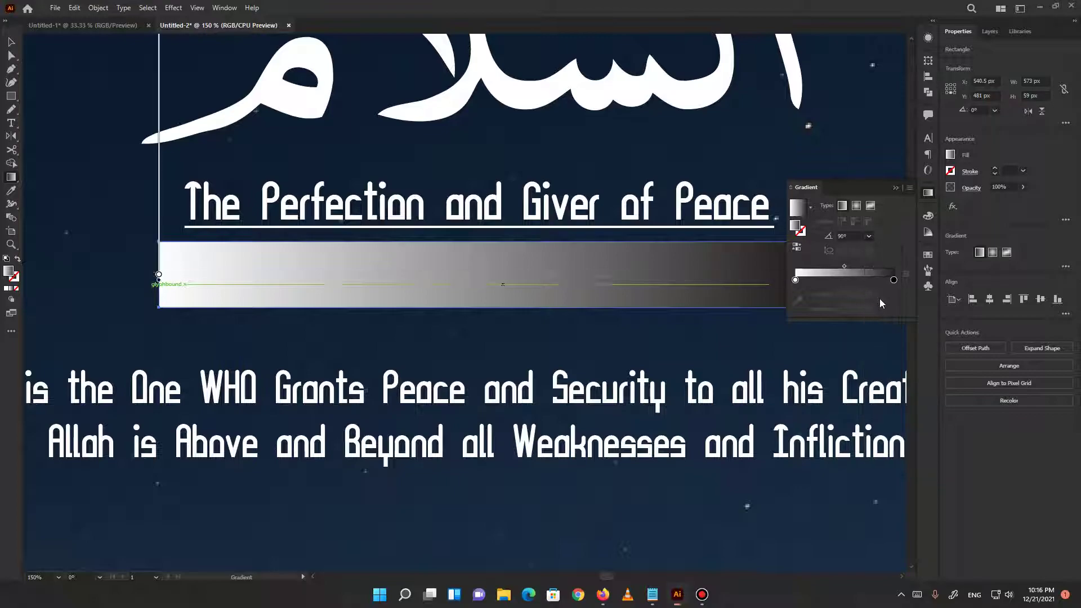
{"action": "left_click", "coordinate": [933, 192]}
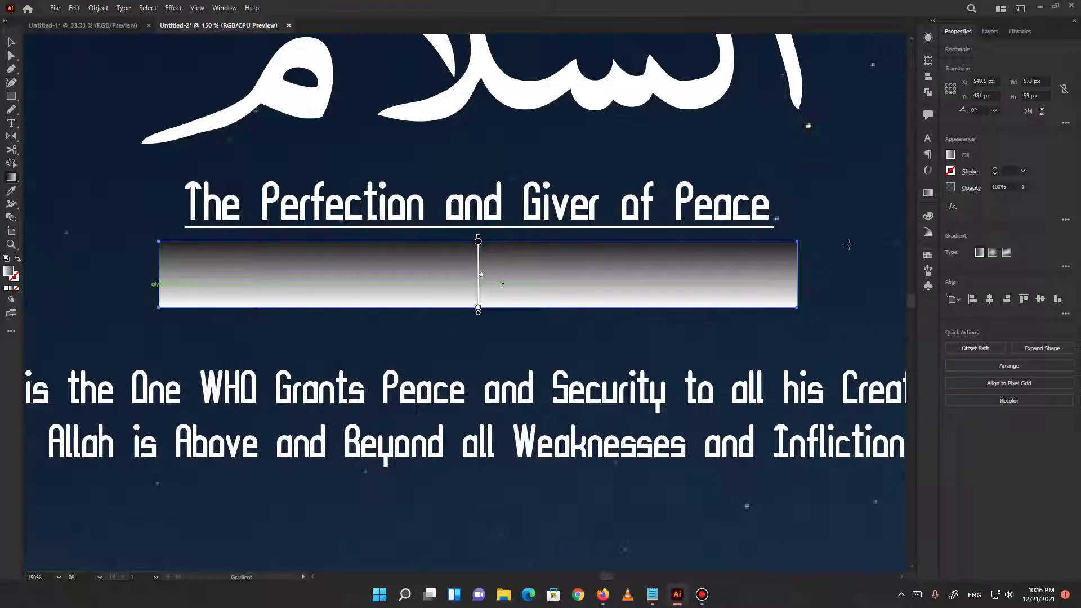
Make the top stop black, move it to about 35.87%, and reverse the gradient.
{"action": "left_click", "coordinate": [478, 242]}
{"action": "double_click", "coordinate": [477, 242]}
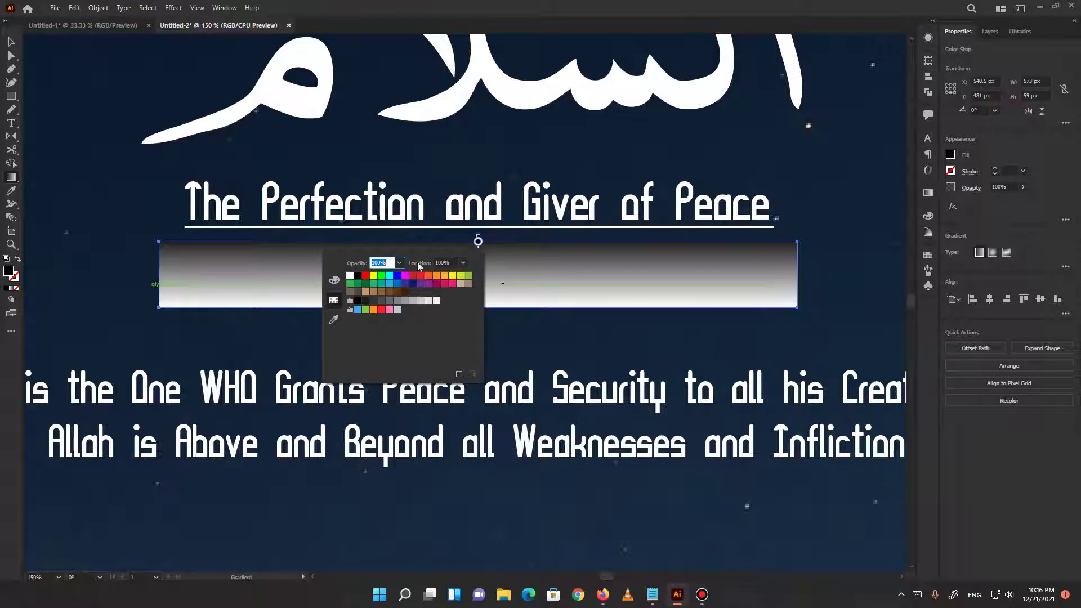
{"action": "left_click", "coordinate": [356, 277]}
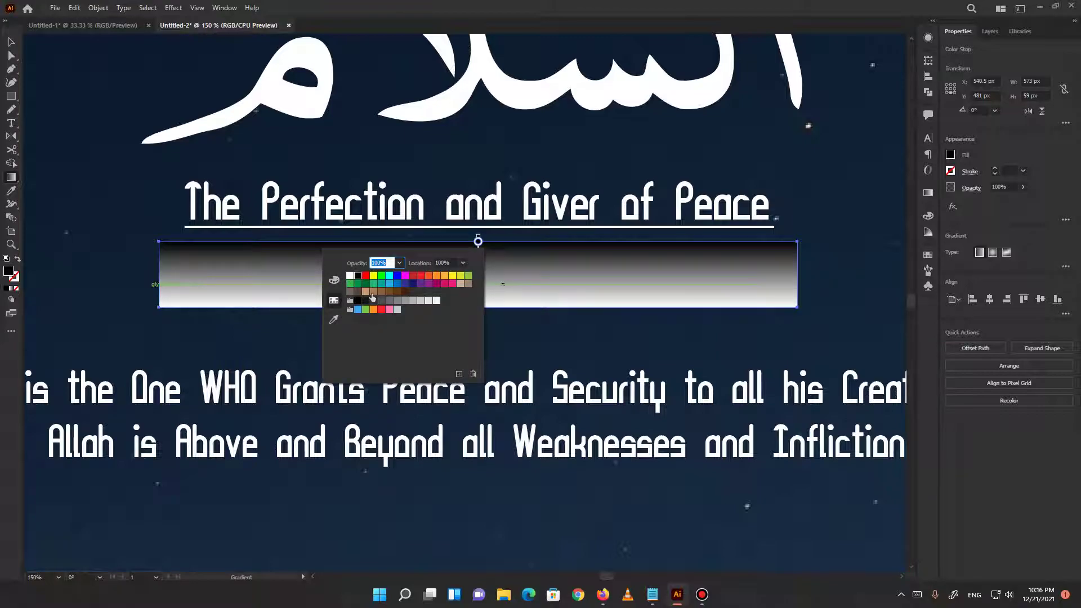
{"action": "left_click", "coordinate": [580, 268]}
{"action": "left_click_drag", "start_coordinate": [477, 242], "coordinate": [478, 276]}
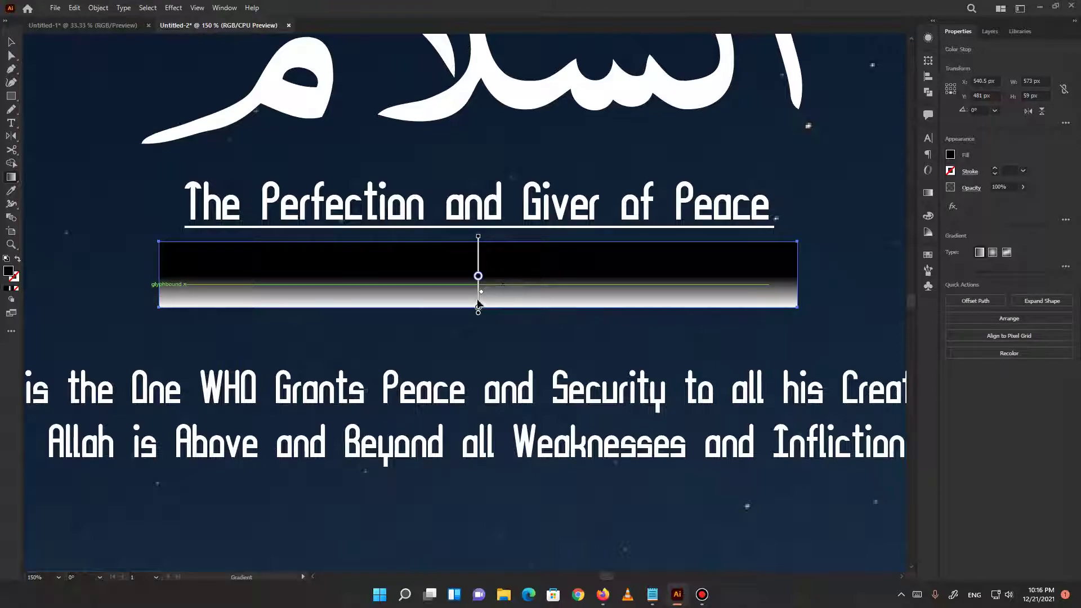
{"action": "left_click", "coordinate": [927, 192]}
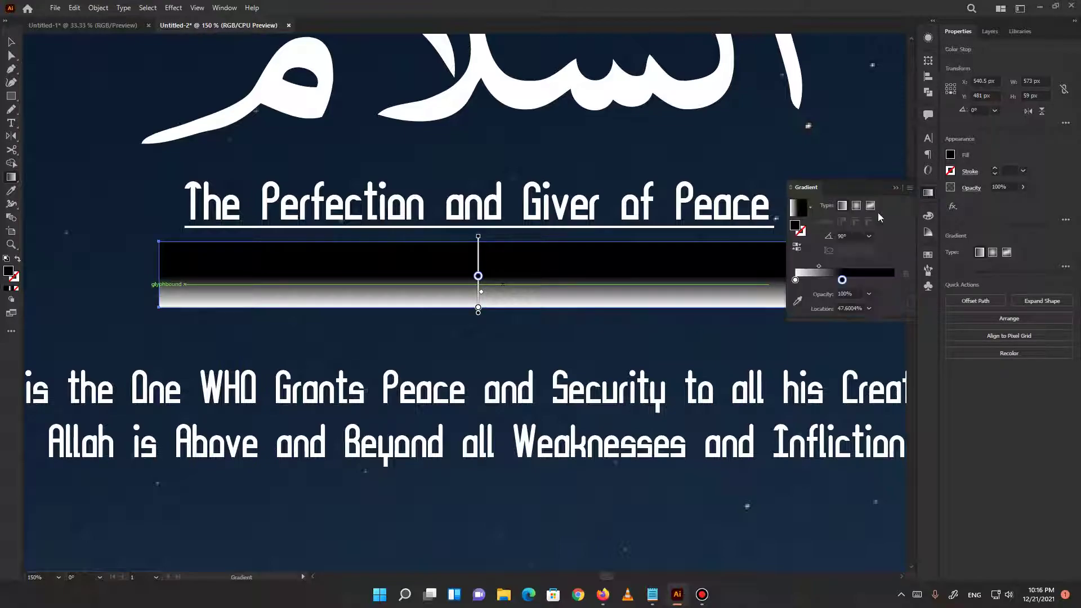
{"action": "left_click_drag", "start_coordinate": [842, 280], "coordinate": [801, 267]}
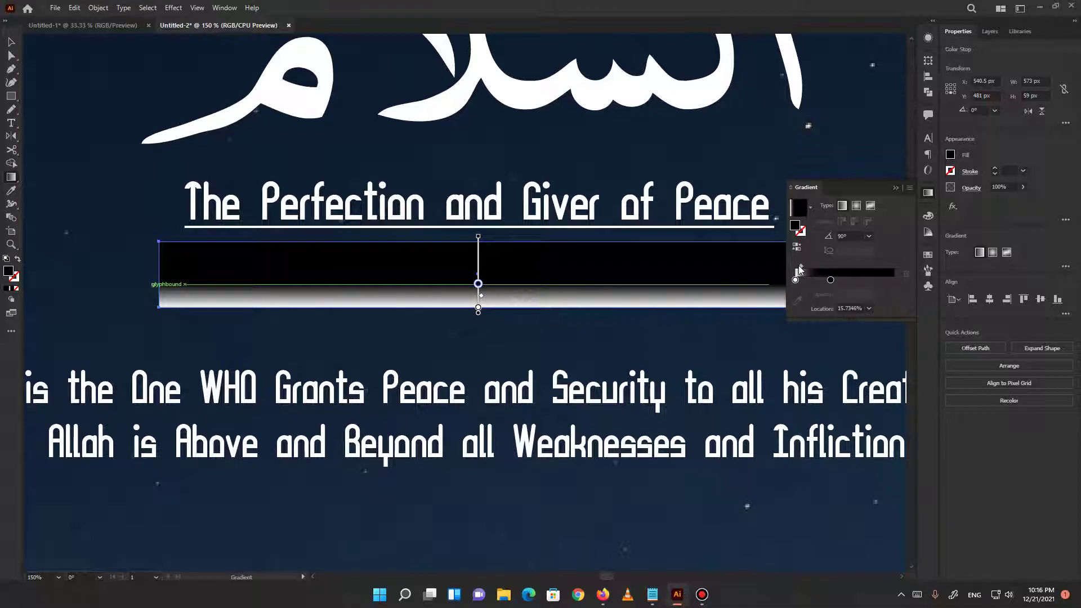
{"action": "left_click", "coordinate": [798, 247]}
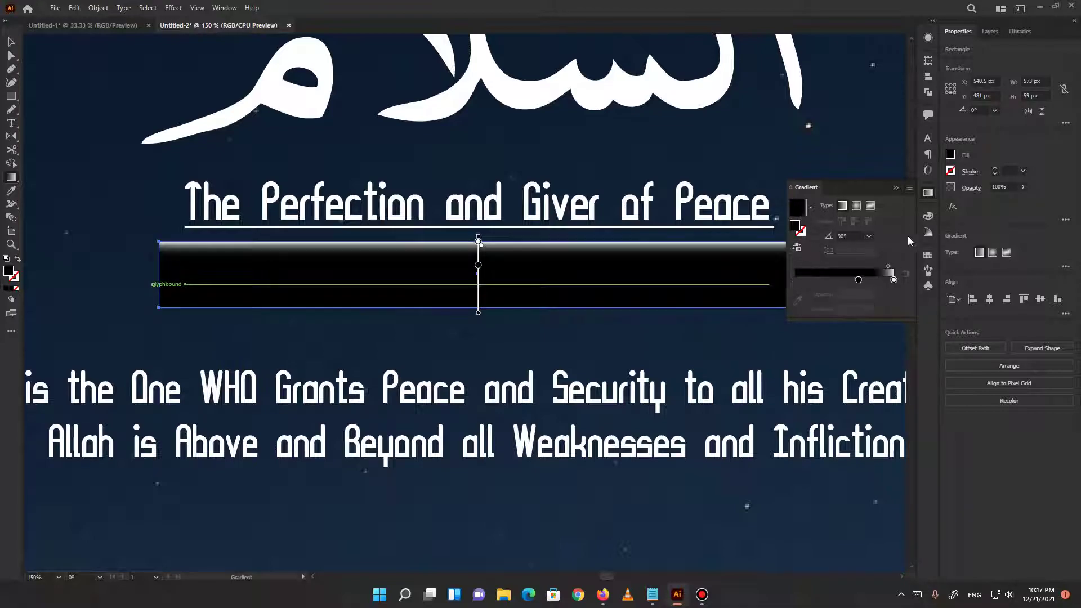
{"action": "key", "text": "v"}
{"action": "key", "text": "ctrl+minus"}
{"action": "key", "text": "ctrl+minus"}
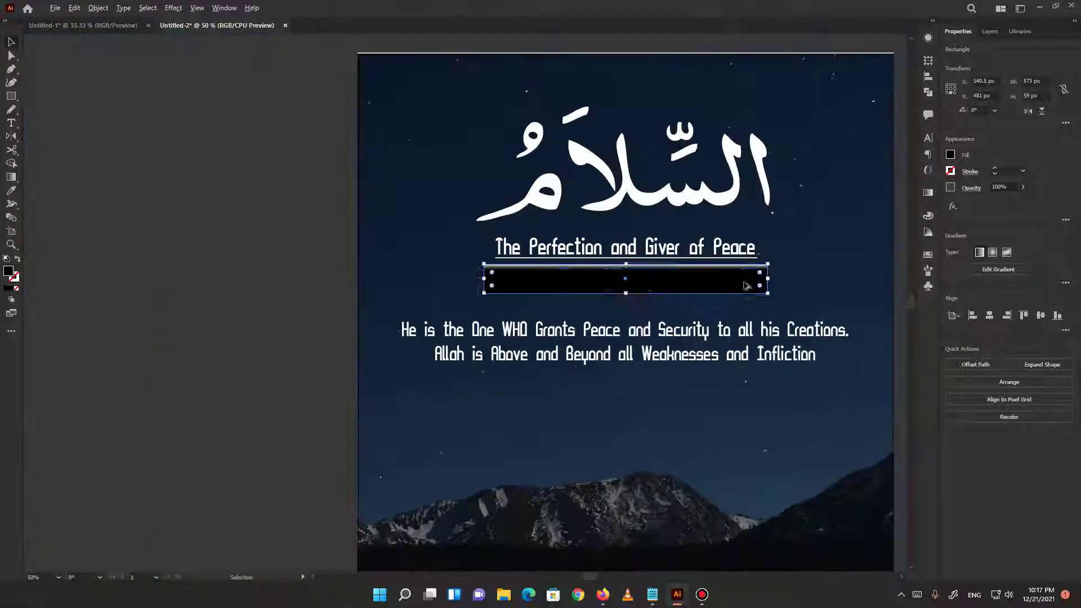
Mask the reflected heading with the gradient rectangle via Make Mask.
{"action": "key", "text": "ctrl+minus"}
{"action": "left_click_drag", "start_coordinate": [839, 270], "coordinate": [669, 287]}
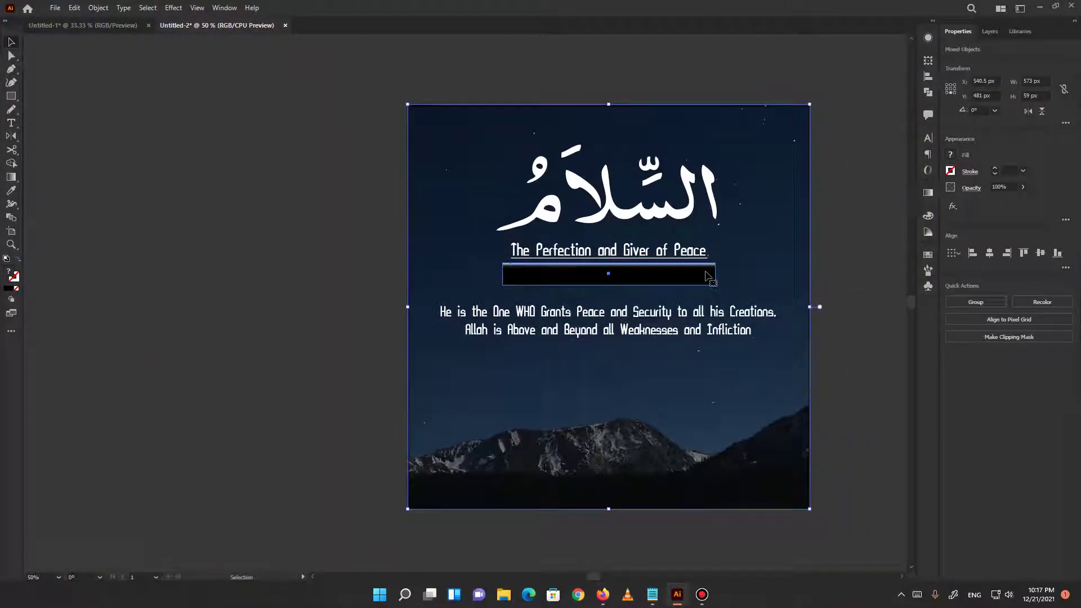
{"action": "left_click", "coordinate": [809, 247], "text": "shift"}
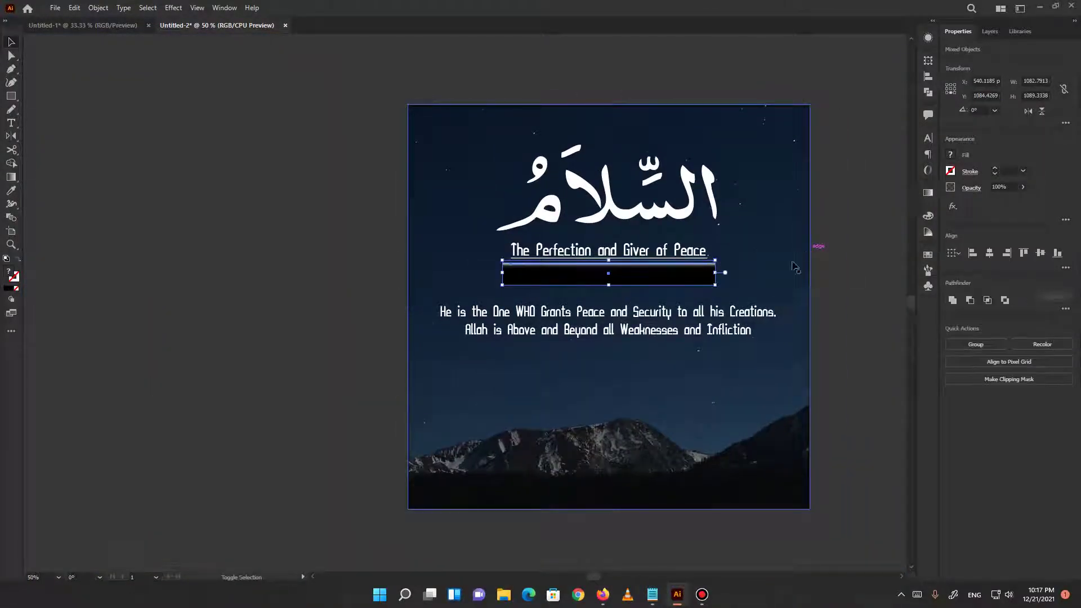
{"action": "key", "text": "ctrl+plus"}
{"action": "key", "text": "ctrl+plus"}
{"action": "key", "text": "ctrl+plus"}
{"action": "left_click", "coordinate": [972, 192]}
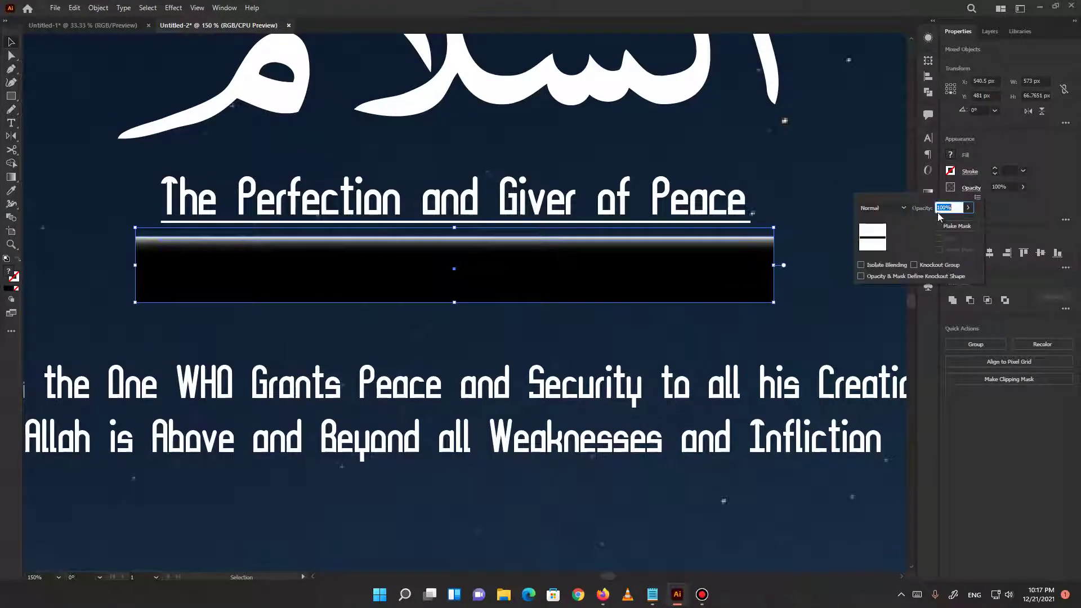
{"action": "left_click", "coordinate": [950, 231]}
Position the reflection directly under the title and set its opacity to 35%.
{"action": "left_click", "coordinate": [699, 278]}
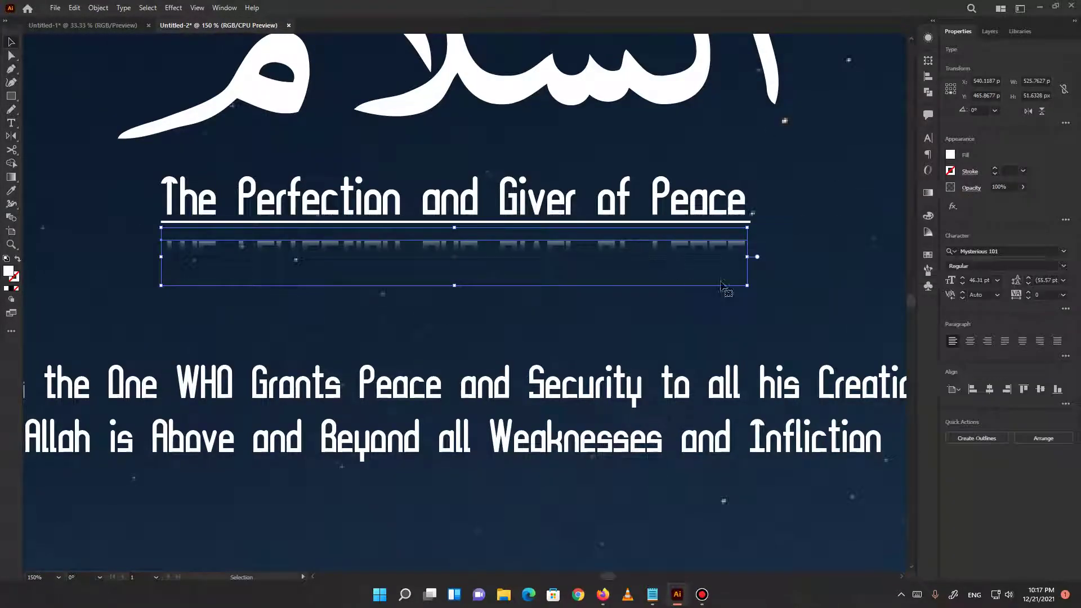
{"action": "key", "text": "Up"}
{"action": "key", "text": "Up"}
{"action": "key", "text": "Up"}
{"action": "key", "text": "Up"}
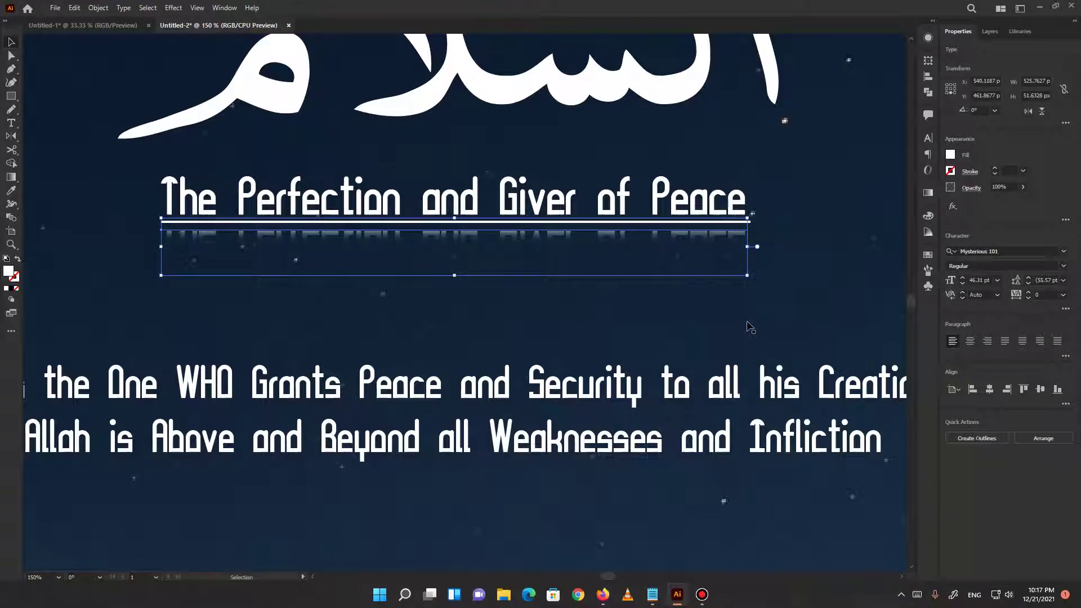
{"action": "key", "text": "Up"}
{"action": "key", "text": "Up"}
{"action": "key", "text": "Up"}
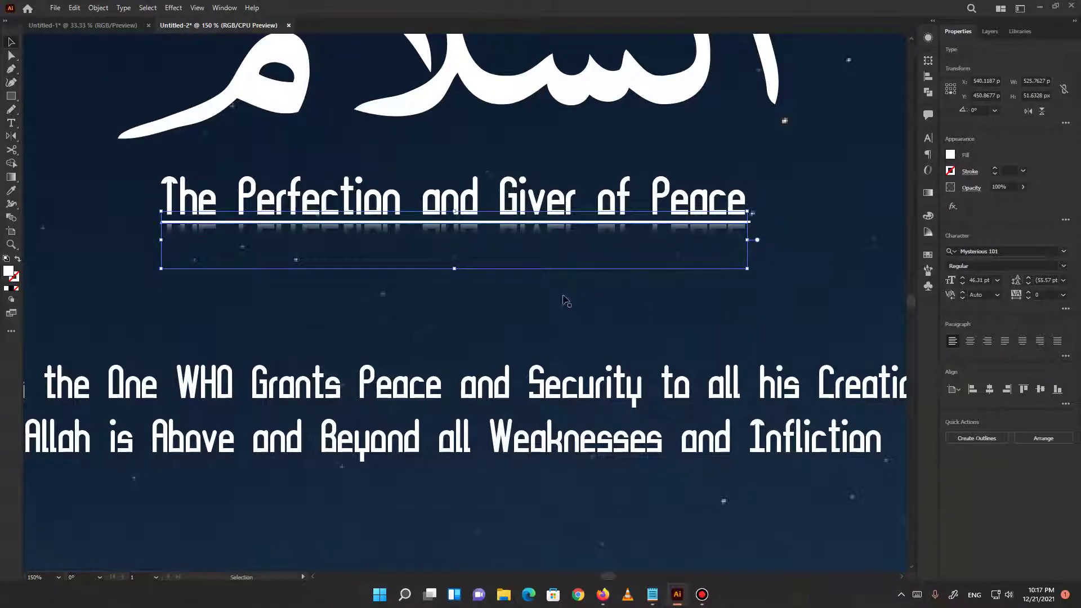
{"action": "left_click_drag", "start_coordinate": [322, 218], "coordinate": [322, 182]}
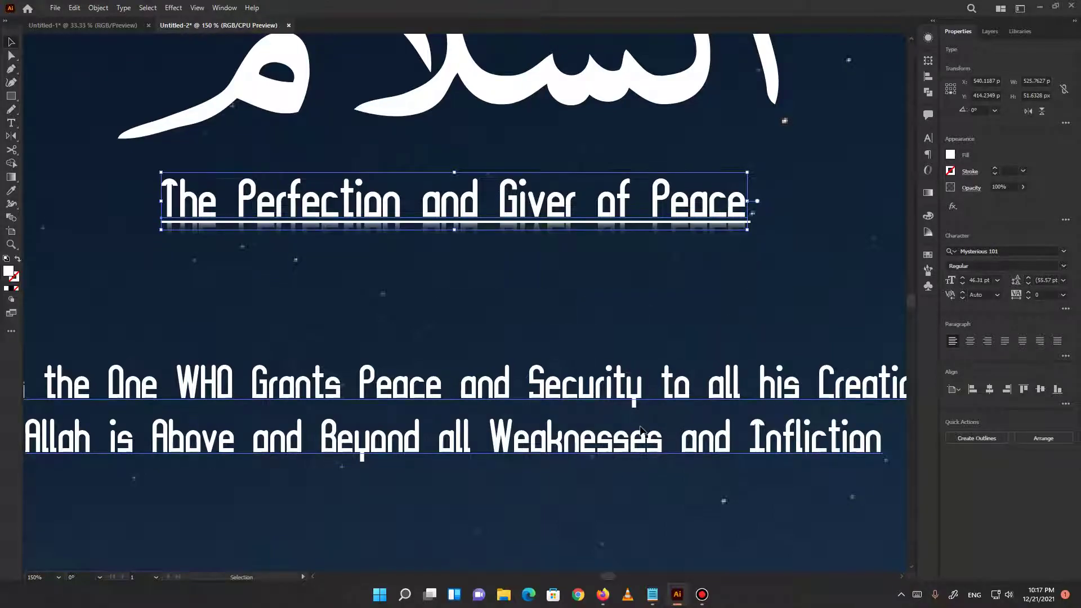
{"action": "left_click_drag", "start_coordinate": [298, 223], "coordinate": [306, 258]}
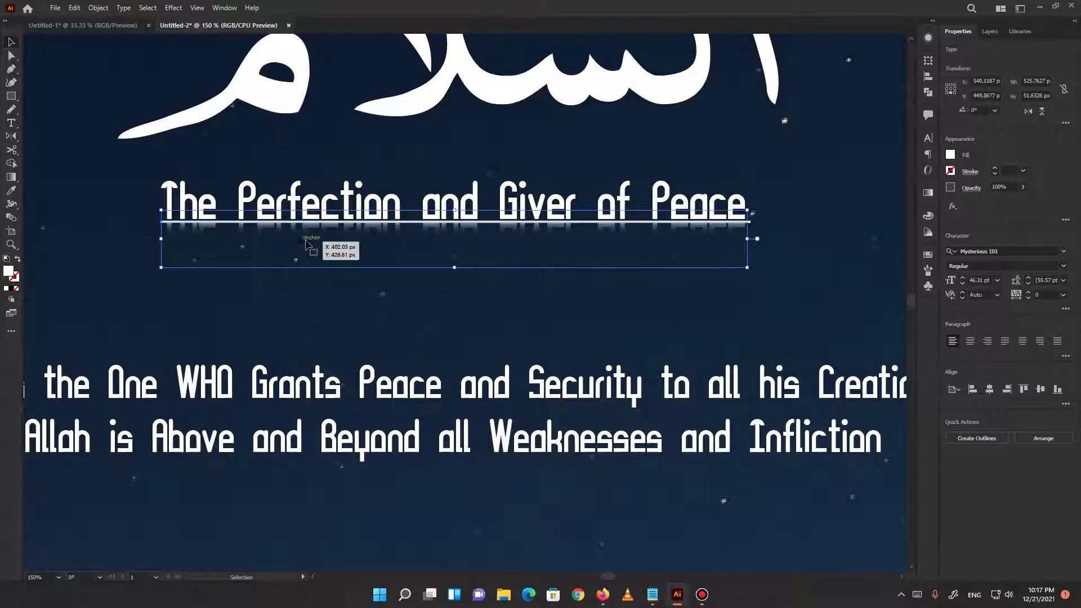
{"action": "left_click", "coordinate": [1015, 188]}
{"action": "type", "text": "0"}
{"action": "key", "text": "Return"}
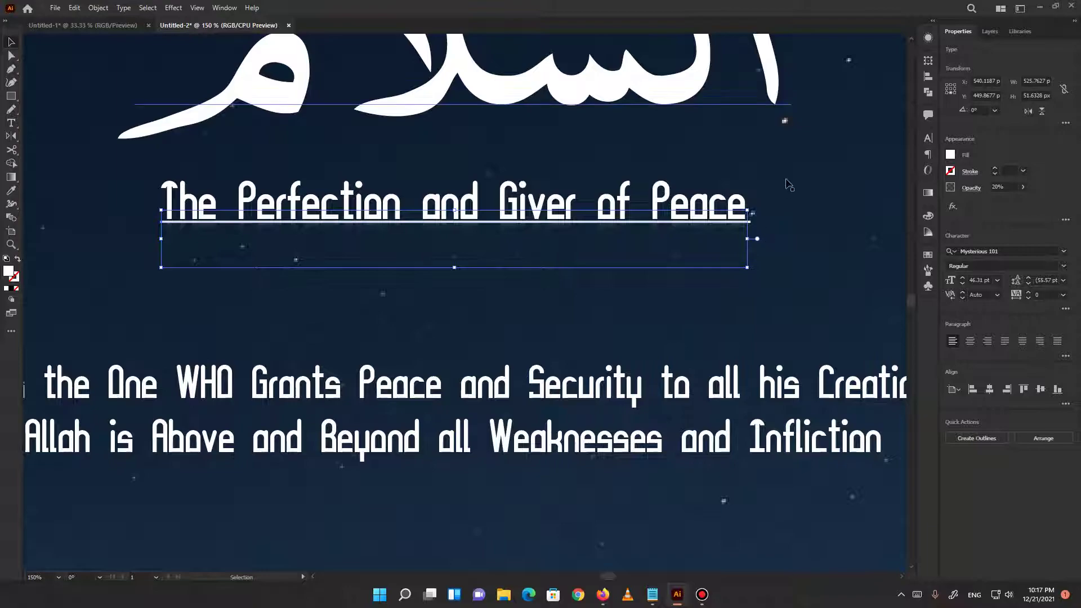
{"action": "left_click", "coordinate": [1007, 183]}
{"action": "type", "text": "35"}
{"action": "key", "text": "Return"}
Nudge the title down, reposition the description, and fit the whole poster in view.
{"action": "left_click", "coordinate": [421, 262]}
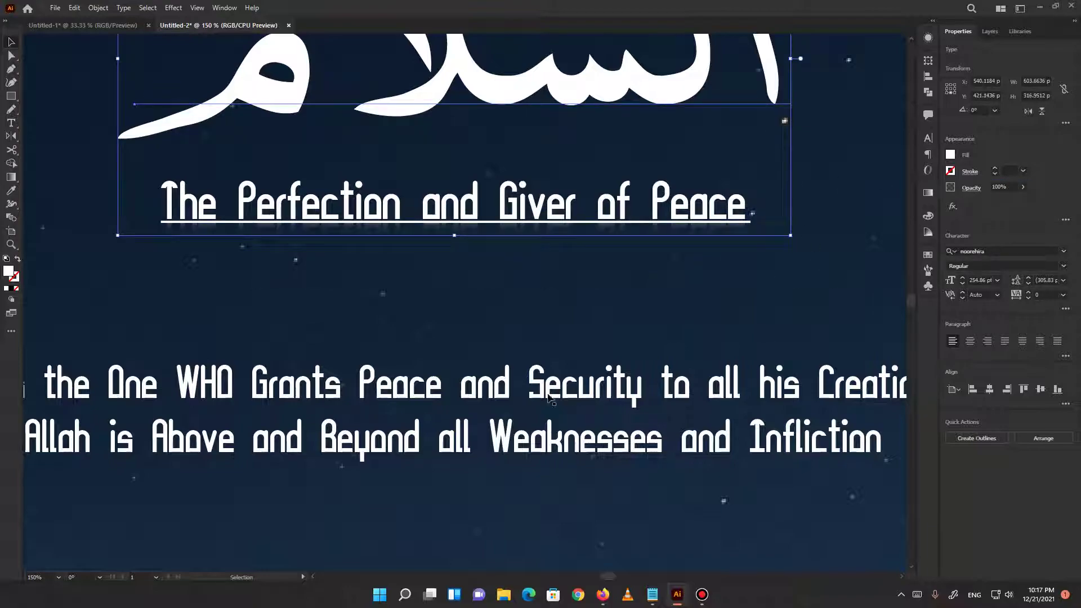
{"action": "left_click", "coordinate": [341, 214]}
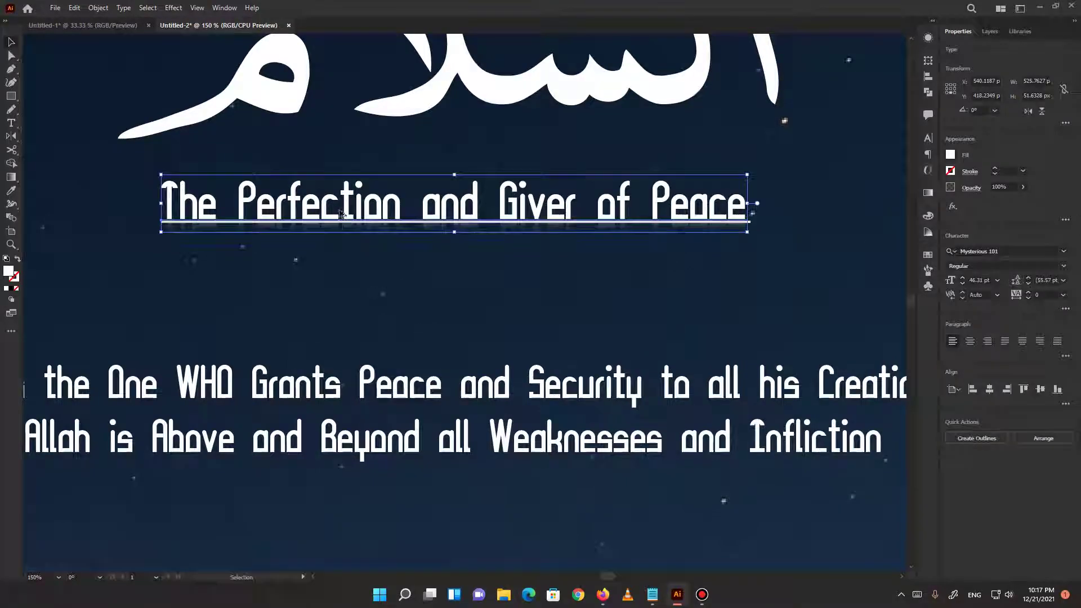
{"action": "scroll", "coordinate": [341, 202], "scroll_direction": "up", "scroll_amount": 1}
{"action": "key", "text": "Down"}
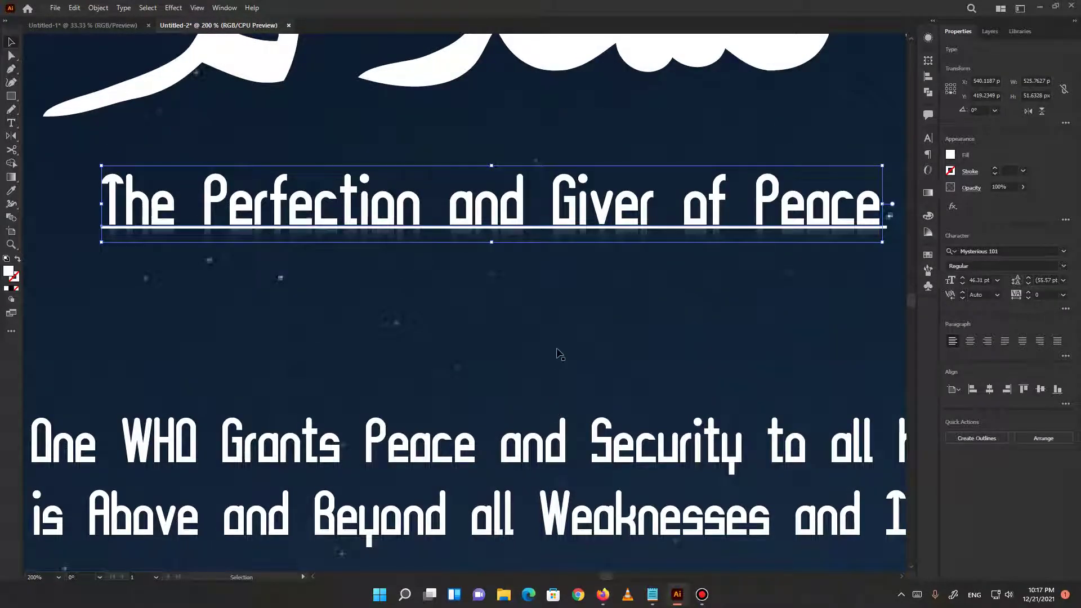
{"action": "left_click", "coordinate": [554, 405]}
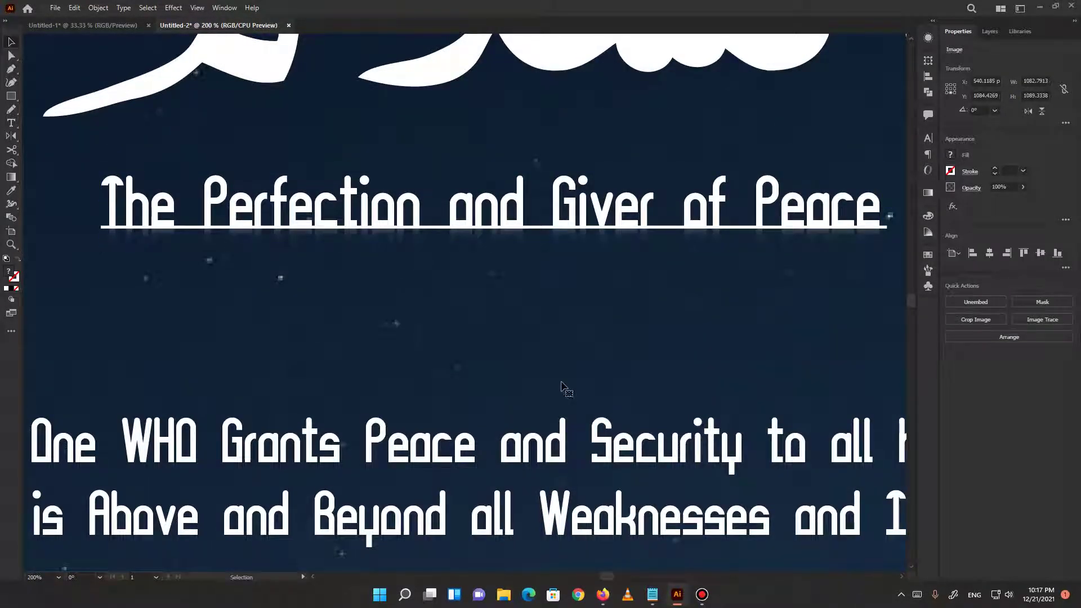
{"action": "scroll", "coordinate": [636, 309], "scroll_direction": "down", "scroll_amount": 1}
{"action": "scroll", "coordinate": [592, 312], "scroll_direction": "down", "scroll_amount": 2}
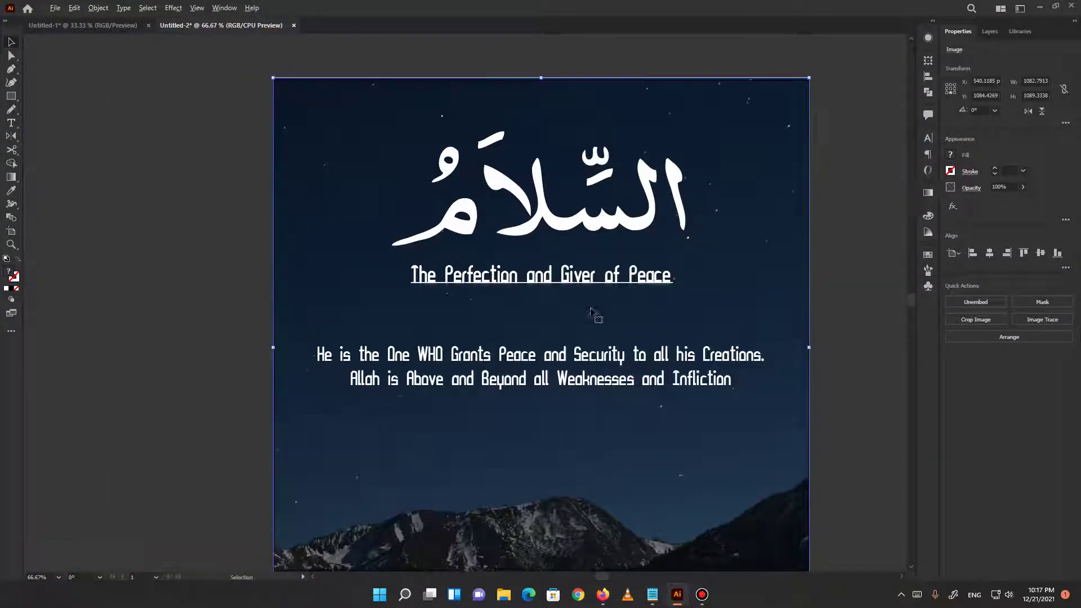
{"action": "left_click_drag", "start_coordinate": [611, 360], "coordinate": [547, 401]}
{"action": "scroll", "coordinate": [547, 401], "scroll_direction": "up", "scroll_amount": 2}
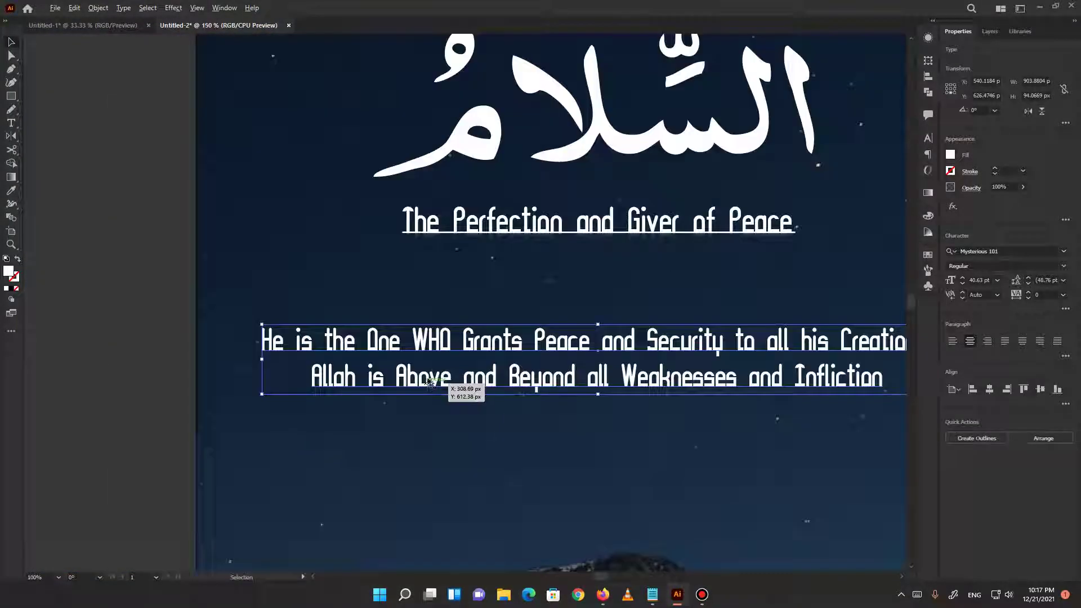
{"action": "scroll", "coordinate": [739, 294], "scroll_direction": "down", "scroll_amount": 2}
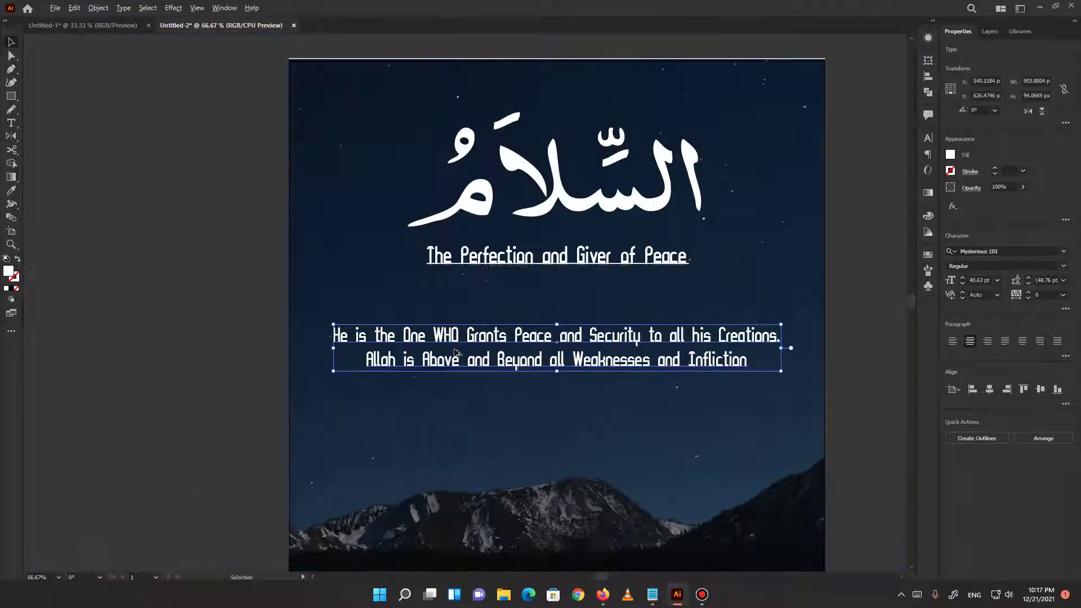
{"action": "left_click", "coordinate": [858, 192]}
{"action": "key", "text": "ctrl+0"}
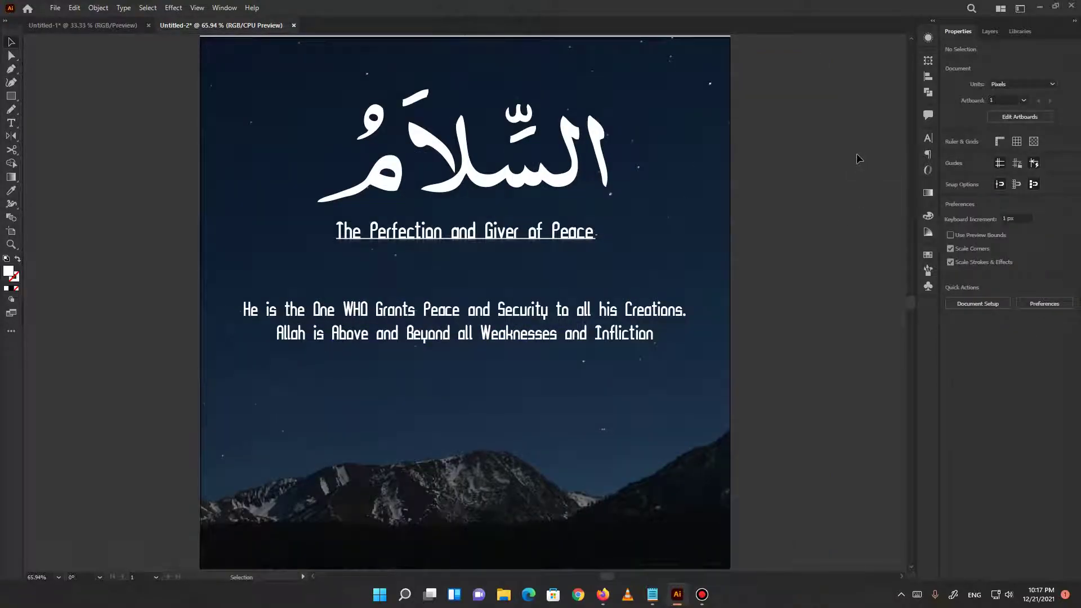
Set the reflected title copy's opacity to 50%.
{"action": "scroll", "coordinate": [494, 272], "scroll_direction": "up", "scroll_amount": 3}
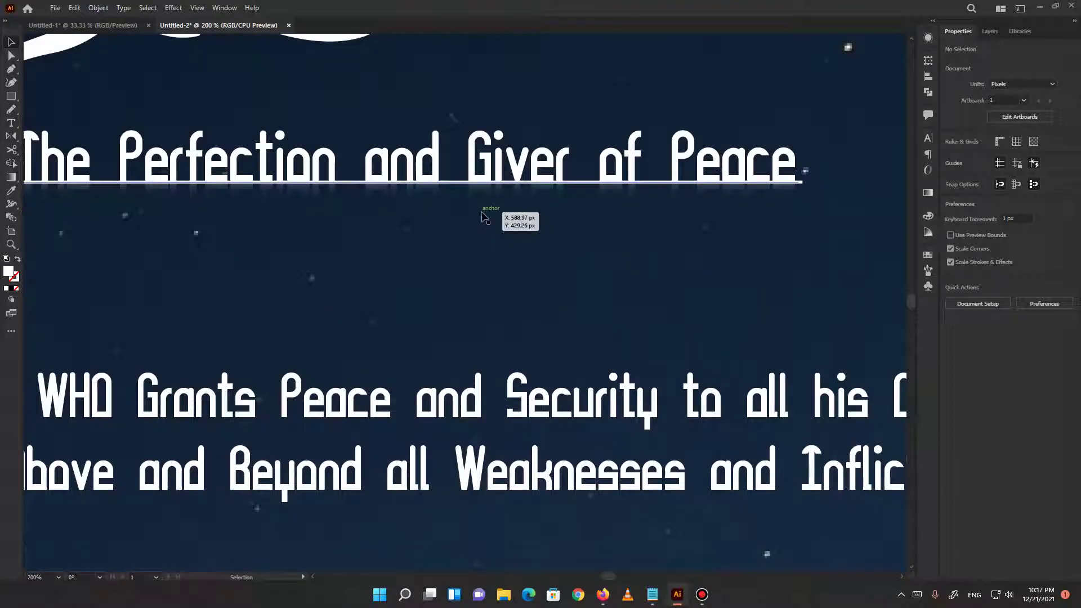
{"action": "left_click", "coordinate": [494, 217]}
{"action": "left_click", "coordinate": [1007, 186]}
{"action": "type", "text": "0"}
{"action": "key", "text": "Return"}
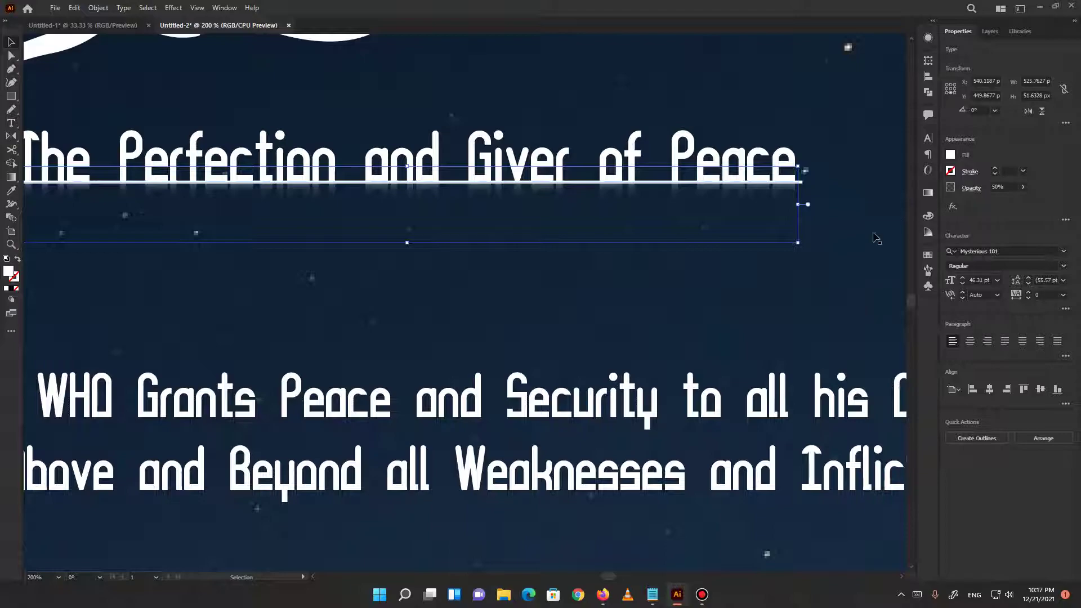
Toggle selection of the night-sky background and fit the whole artboard in view.
{"action": "left_click", "coordinate": [869, 243]}
{"action": "key", "text": "a"}
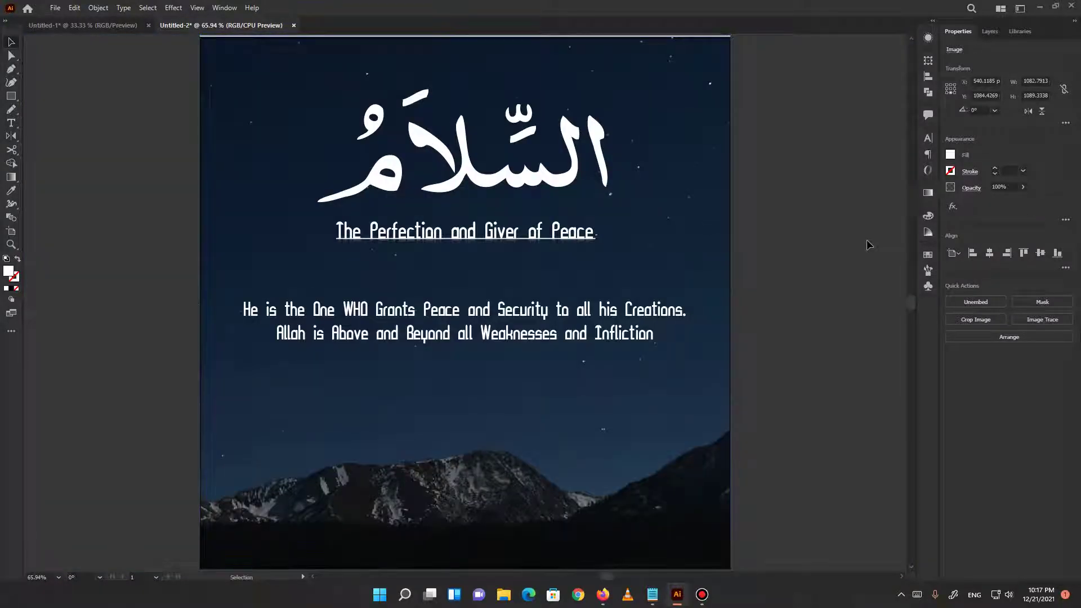
{"action": "left_click", "coordinate": [850, 242]}
{"action": "left_click", "coordinate": [640, 108]}
{"action": "scroll", "coordinate": [499, 225], "scroll_direction": "up", "scroll_amount": 3}
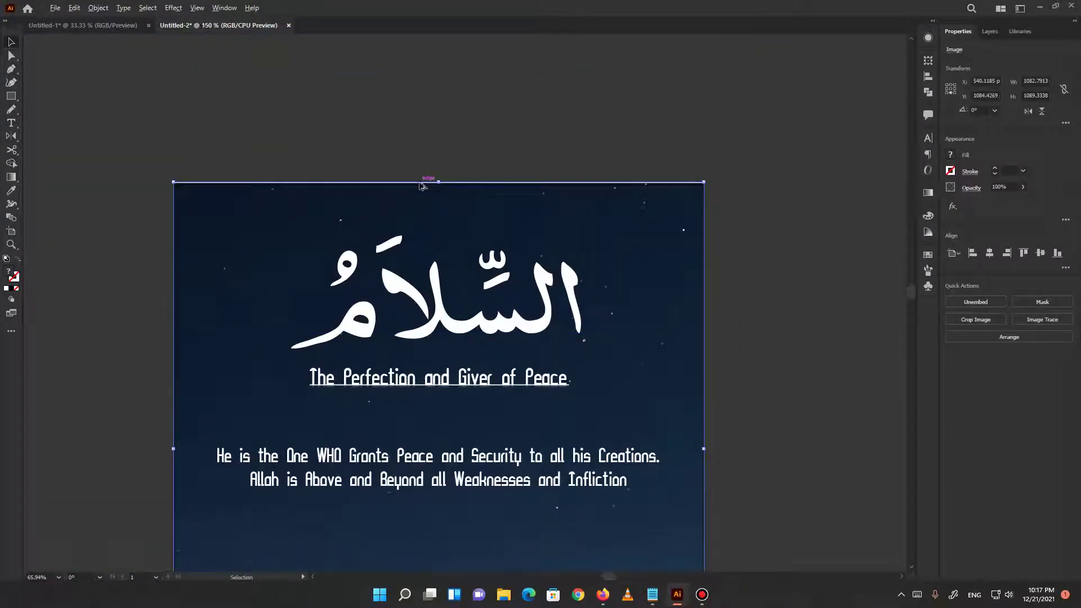
{"action": "scroll", "coordinate": [489, 194], "scroll_direction": "up", "scroll_amount": 5}
{"action": "scroll", "coordinate": [503, 181], "scroll_direction": "down", "scroll_amount": 3}
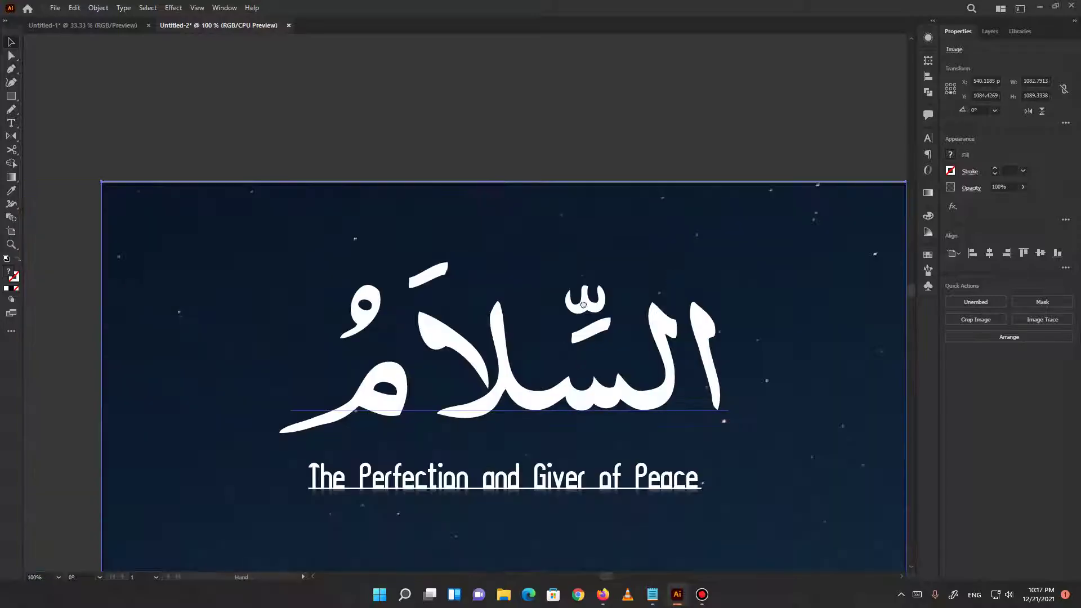
{"action": "key", "text": "ctrl+0"}
{"action": "left_click", "coordinate": [754, 183]}
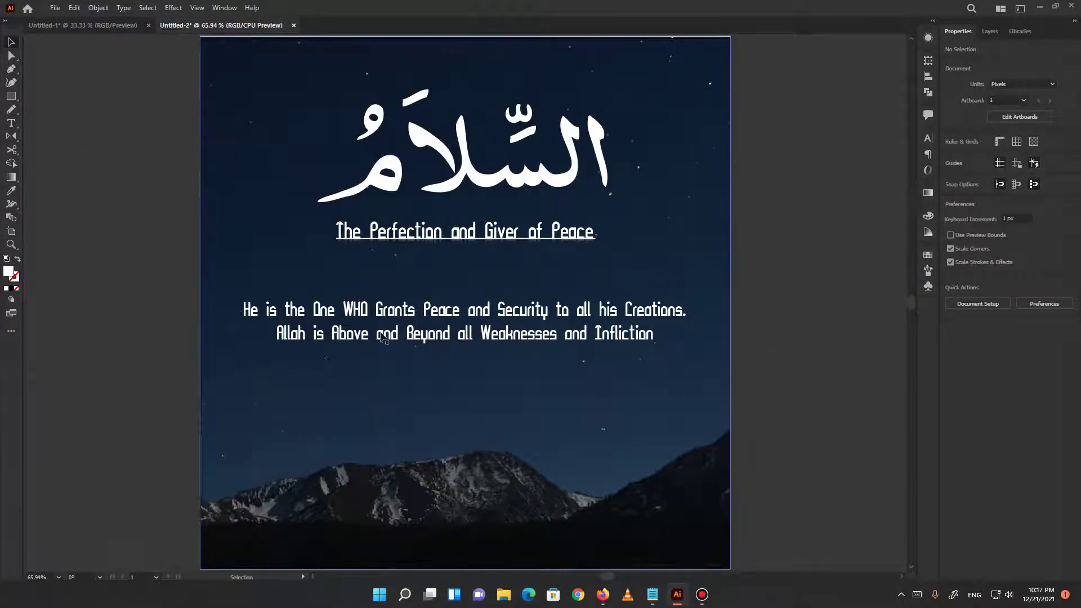
{"action": "left_click", "coordinate": [347, 309]}
Colour WHO yellow and place a duplicate of the description off the artboard's left side.
{"action": "double_click", "coordinate": [347, 309]}
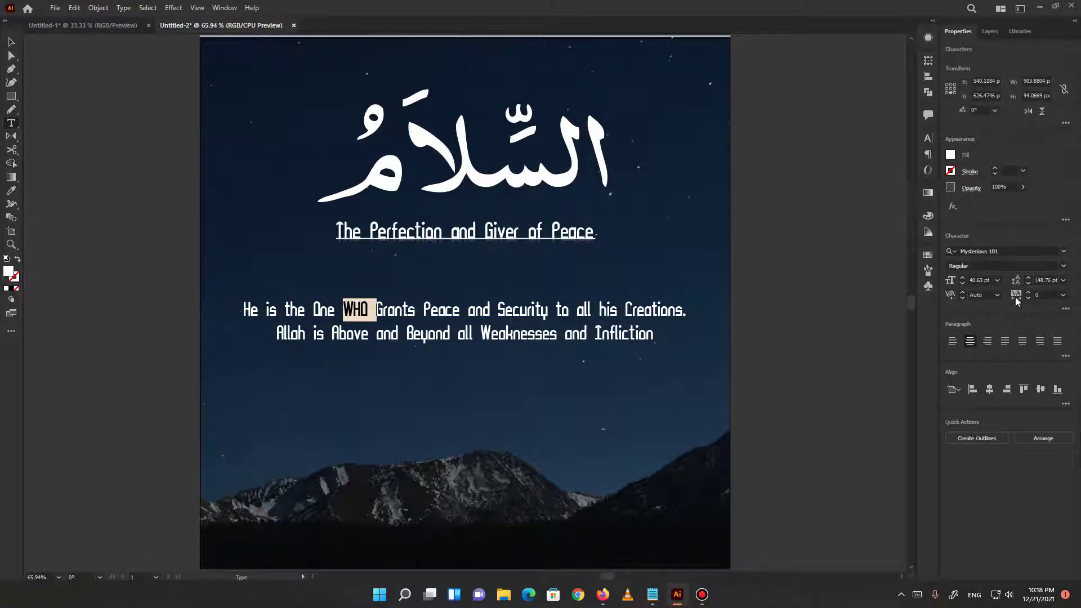
{"action": "left_click", "coordinate": [951, 155]}
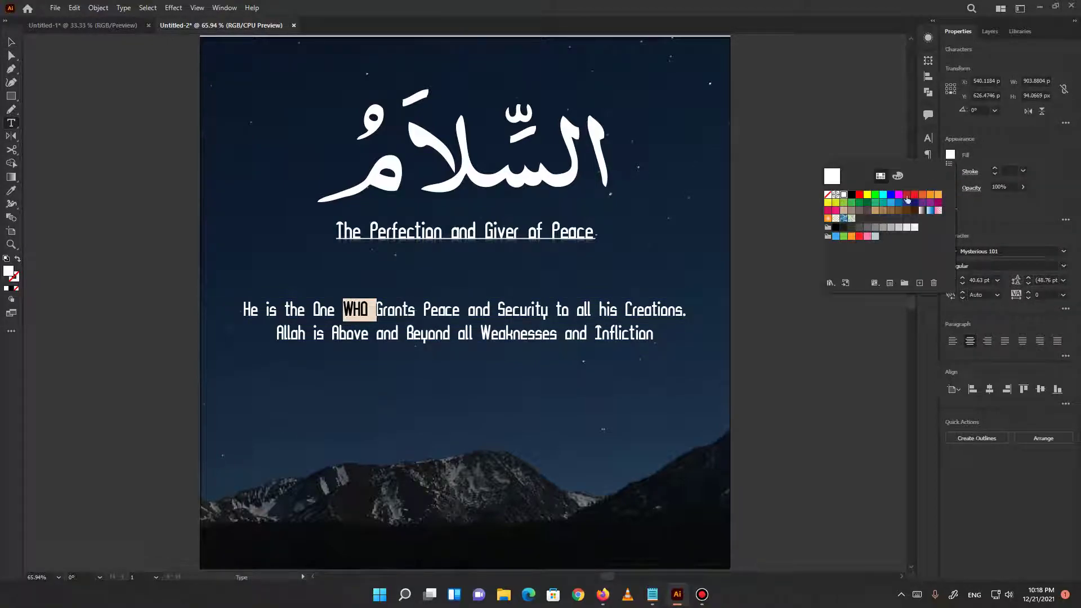
{"action": "left_click", "coordinate": [863, 198]}
{"action": "key", "text": "Escape"}
{"action": "key", "text": "ctrl+shift+a"}
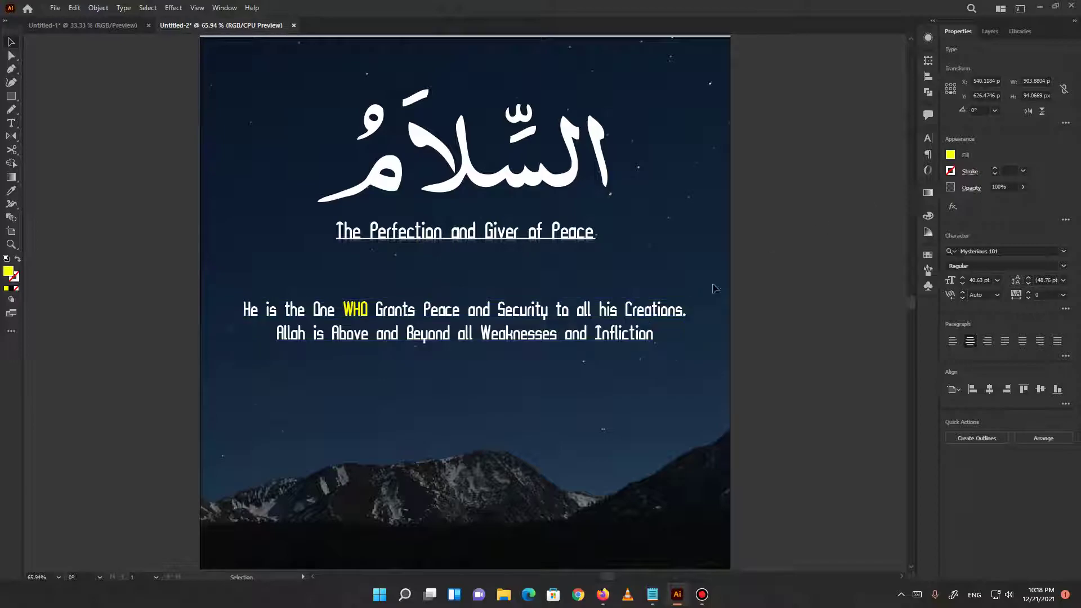
{"action": "left_click_drag", "start_coordinate": [409, 331], "coordinate": [409, 533]}
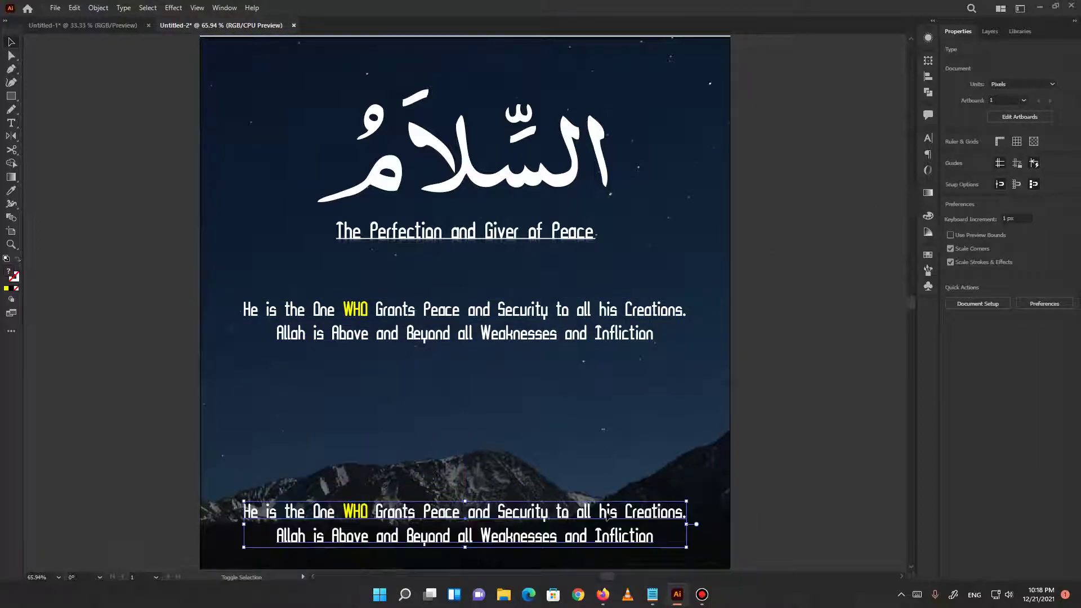
{"action": "left_click_drag", "start_coordinate": [658, 509], "coordinate": [129, 509]}
Set WHO in the original description back to white.
{"action": "left_click", "coordinate": [375, 324]}
{"action": "left_click", "coordinate": [98, 7]}
{"action": "mouse_move", "coordinate": [164, 305]}
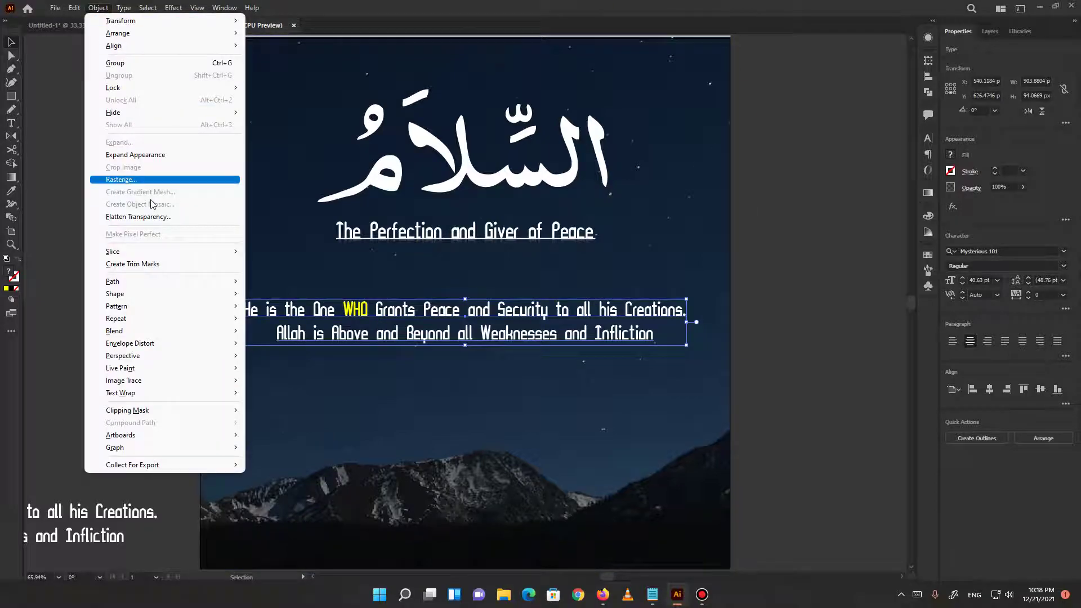
{"action": "mouse_move", "coordinate": [116, 305]}
{"action": "left_click", "coordinate": [361, 304]}
{"action": "double_click", "coordinate": [361, 307]}
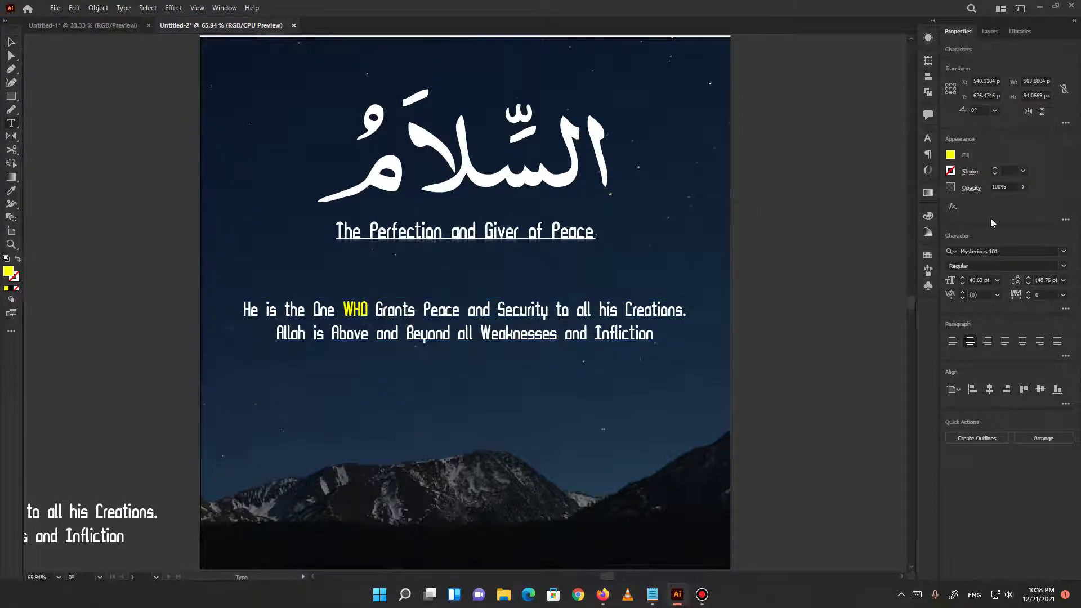
{"action": "double_click", "coordinate": [361, 311]}
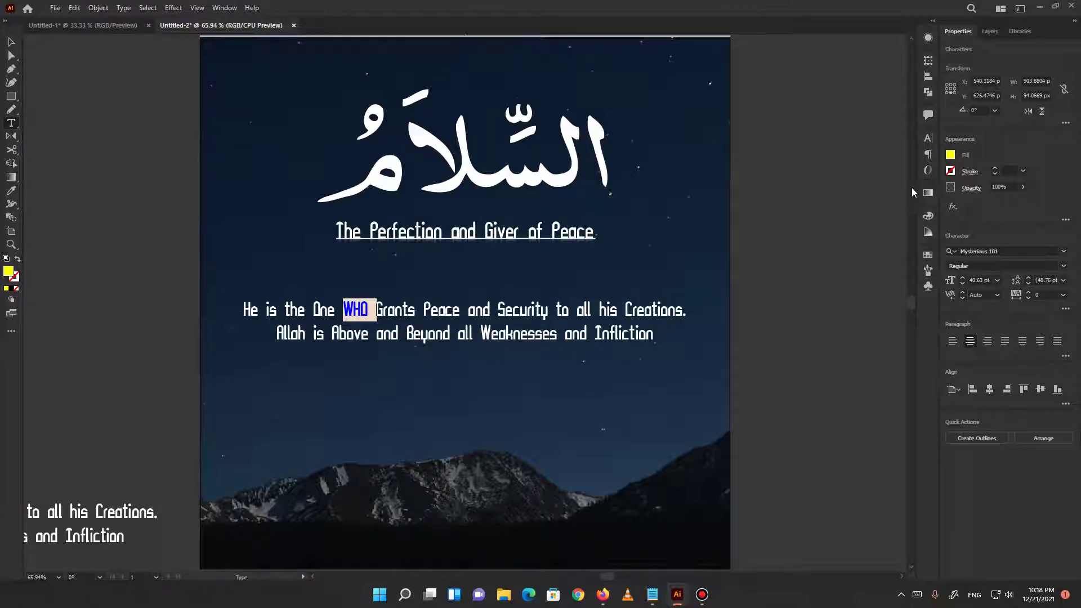
{"action": "left_click", "coordinate": [951, 156]}
{"action": "left_click", "coordinate": [843, 195]}
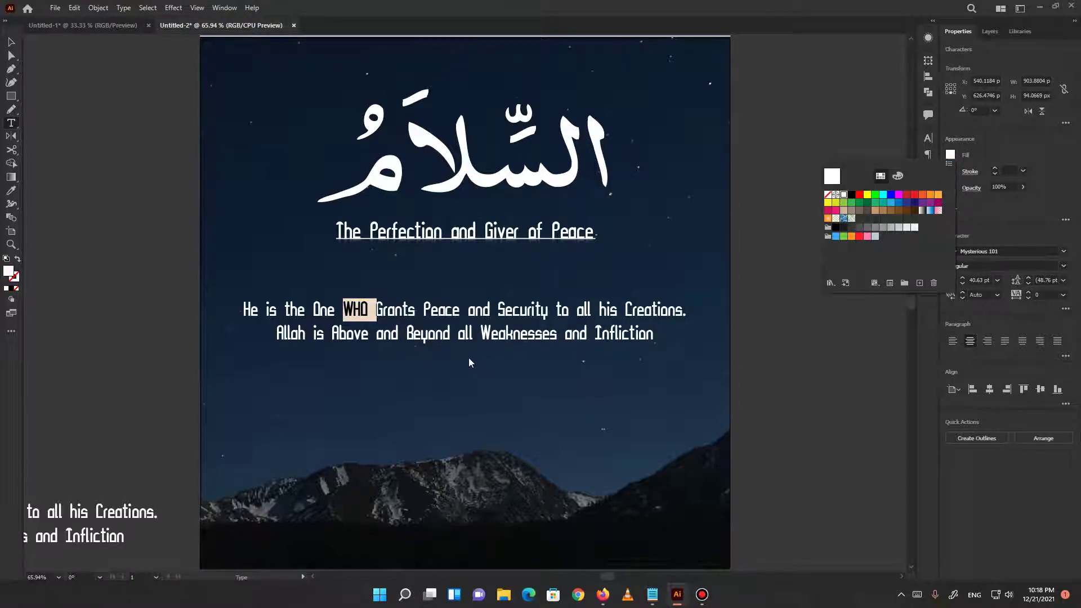
{"action": "key", "text": "Escape"}
{"action": "key", "text": "Escape"}
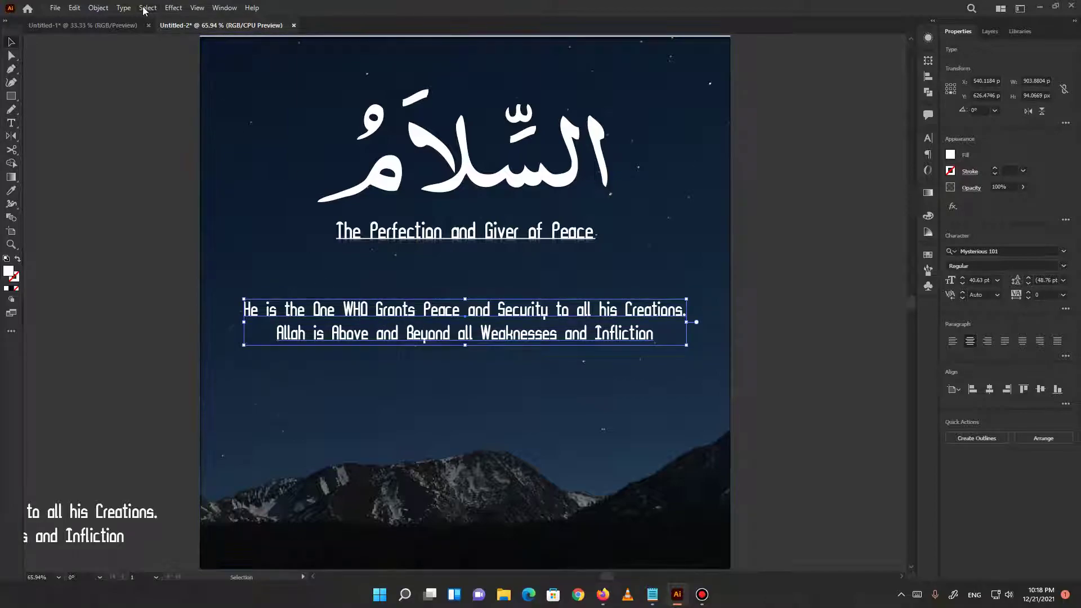
Give the outlined word WHO a 1 pt stroke inside the isolated description group.
{"action": "left_click", "coordinate": [123, 7]}
{"action": "left_click", "coordinate": [224, 214]}
{"action": "double_click", "coordinate": [394, 309]}
{"action": "scroll", "coordinate": [351, 309], "scroll_direction": "up", "scroll_amount": 2}
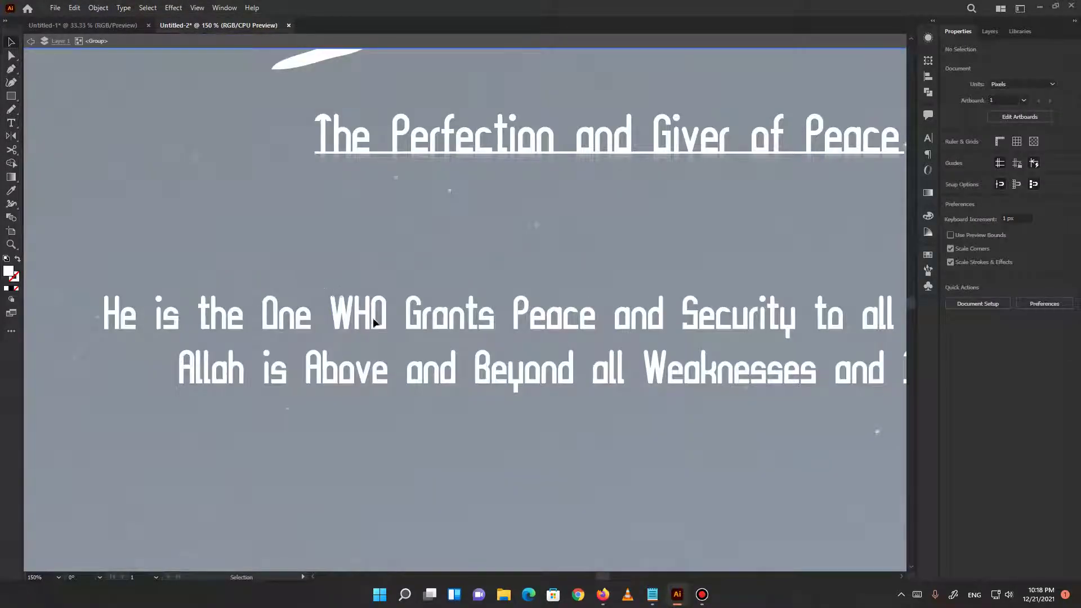
{"action": "left_click", "coordinate": [374, 322]}
{"action": "scroll", "coordinate": [380, 330], "scroll_direction": "up", "scroll_amount": 3}
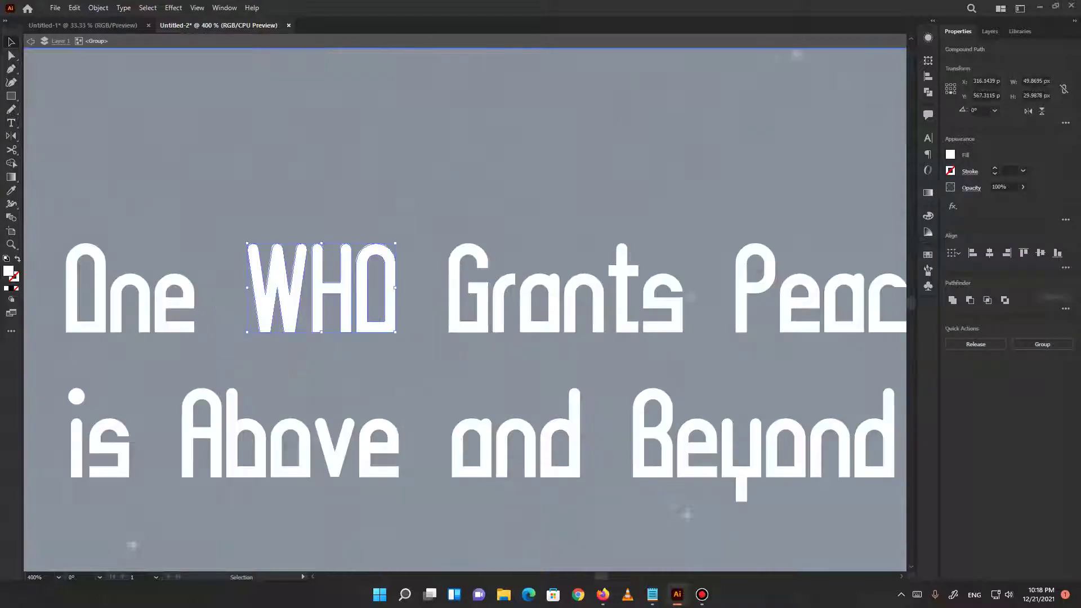
{"action": "left_click", "coordinate": [995, 170]}
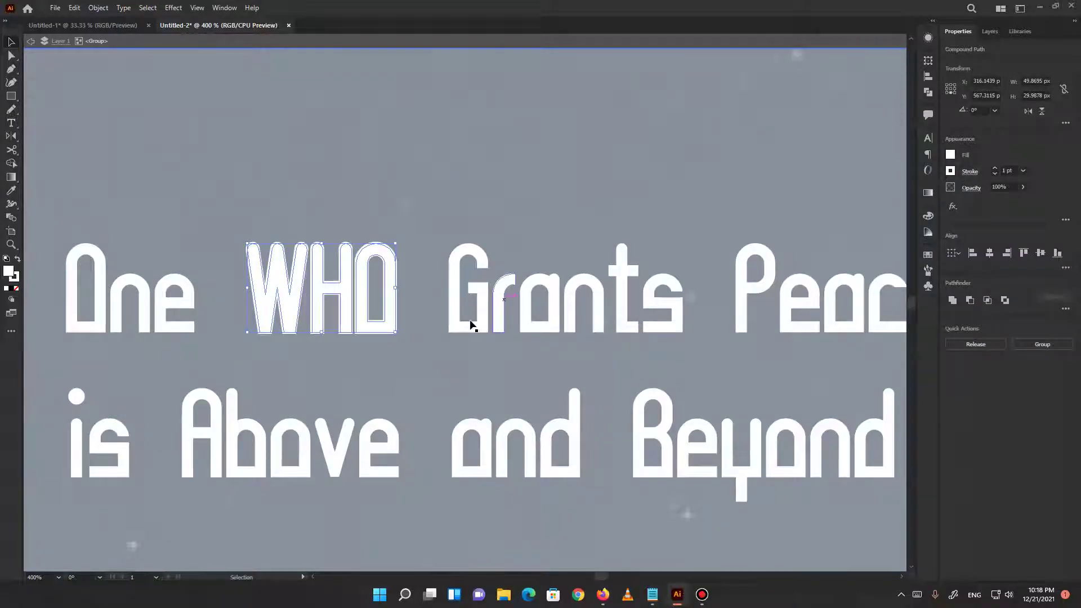
{"action": "scroll", "coordinate": [472, 325], "scroll_direction": "down", "scroll_amount": 3}
{"action": "key", "text": "Escape"}
{"action": "scroll", "coordinate": [470, 426], "scroll_direction": "down", "scroll_amount": 1}
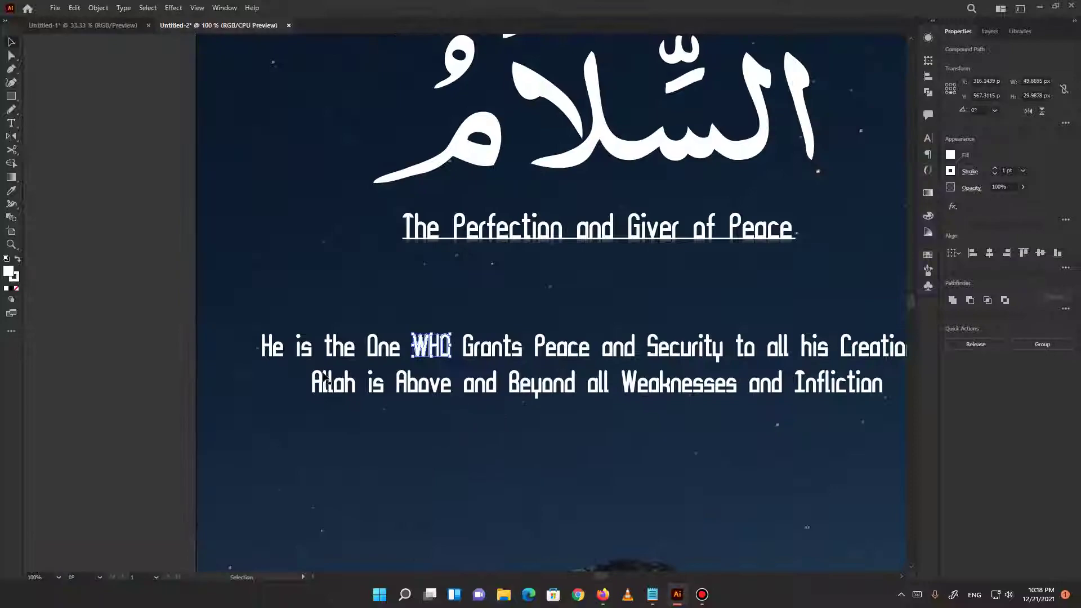
{"action": "left_click", "coordinate": [141, 361]}
{"action": "scroll", "coordinate": [467, 417], "scroll_direction": "down", "scroll_amount": 1}
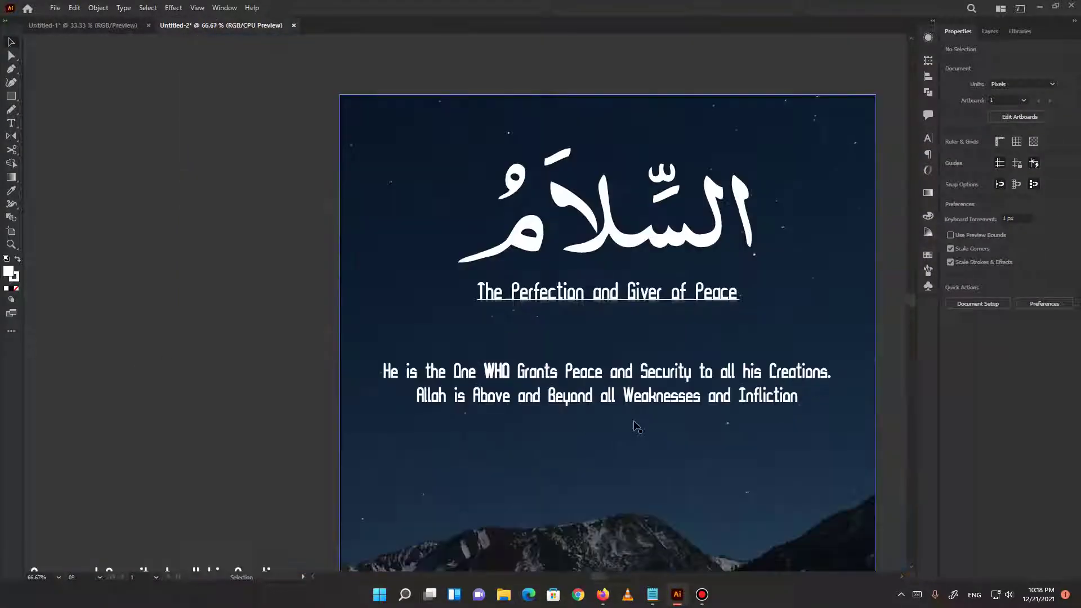
{"action": "scroll", "coordinate": [623, 358], "scroll_direction": "up", "scroll_amount": 1}
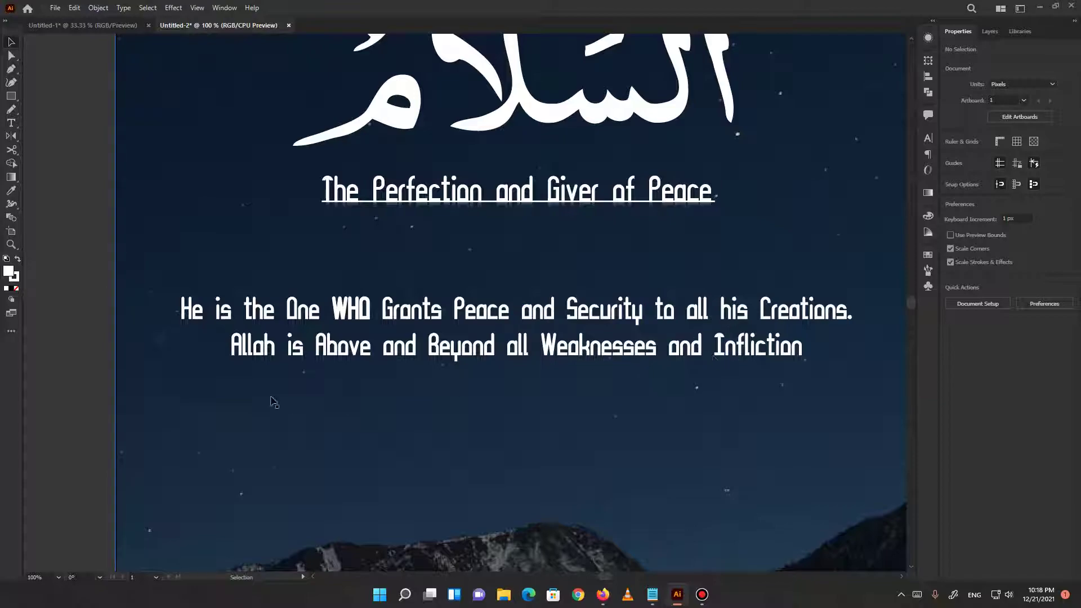
Add a 1 pt stroke to the outlined word Allah, matching WHO.
{"action": "double_click", "coordinate": [237, 356]}
{"action": "scroll", "coordinate": [238, 356], "scroll_direction": "up", "scroll_amount": 3}
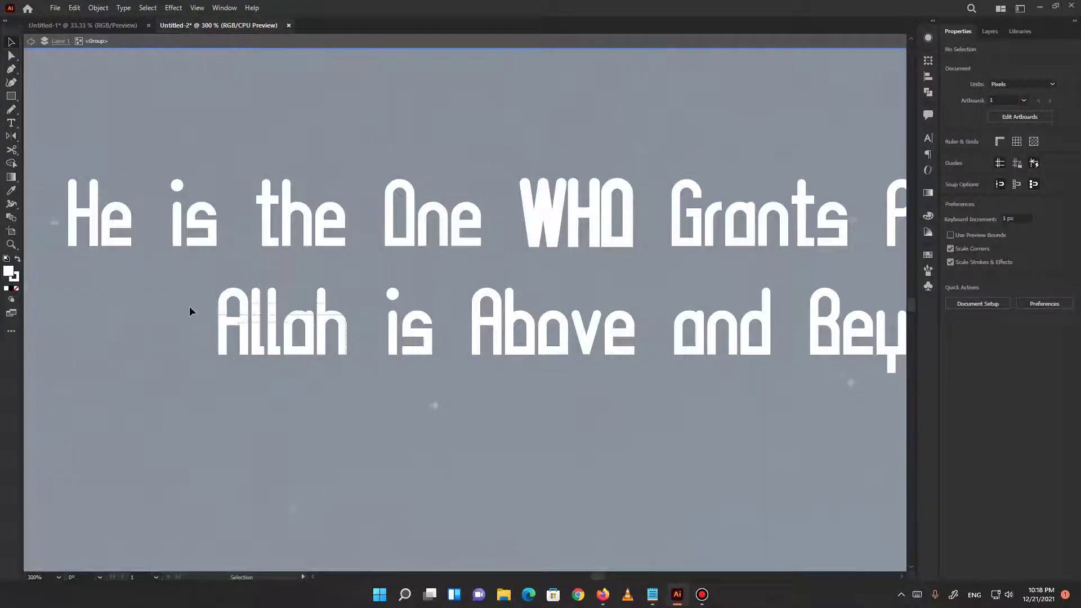
{"action": "left_click", "coordinate": [224, 315]}
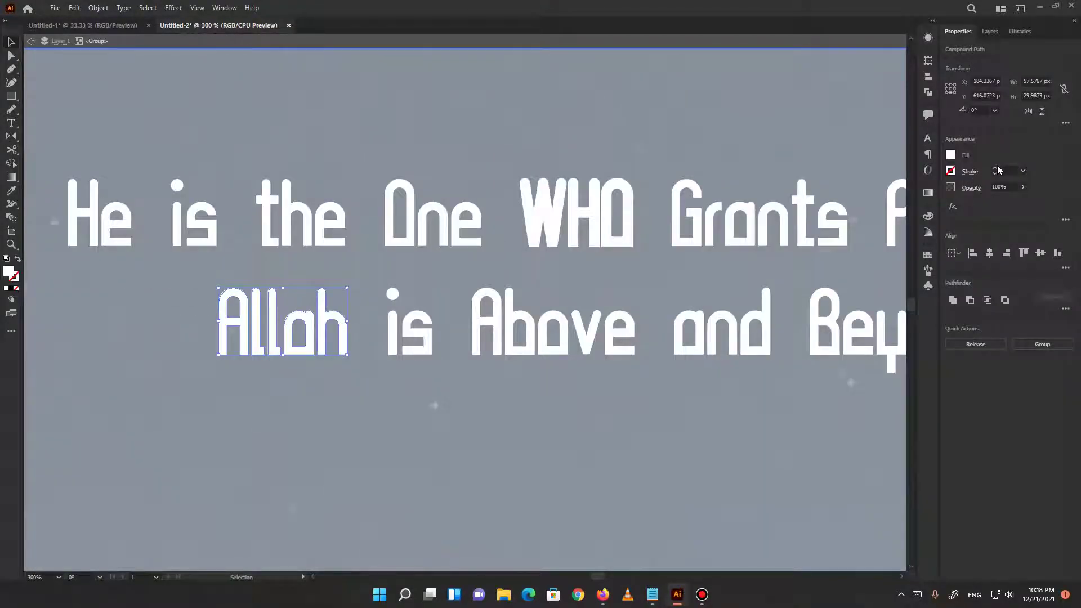
{"action": "left_click", "coordinate": [539, 413]}
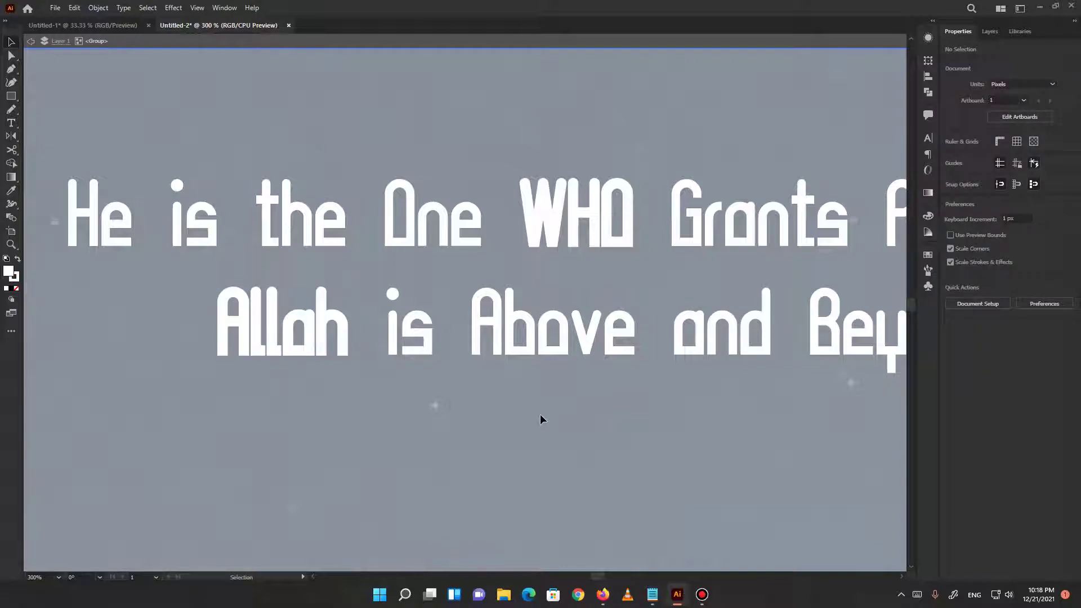
{"action": "double_click", "coordinate": [540, 419]}
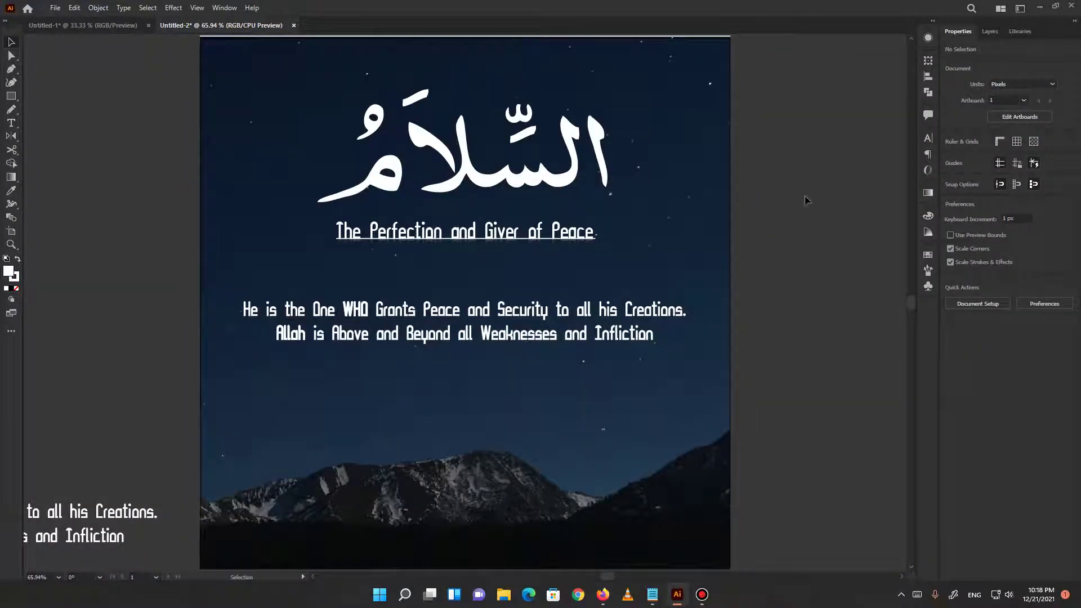